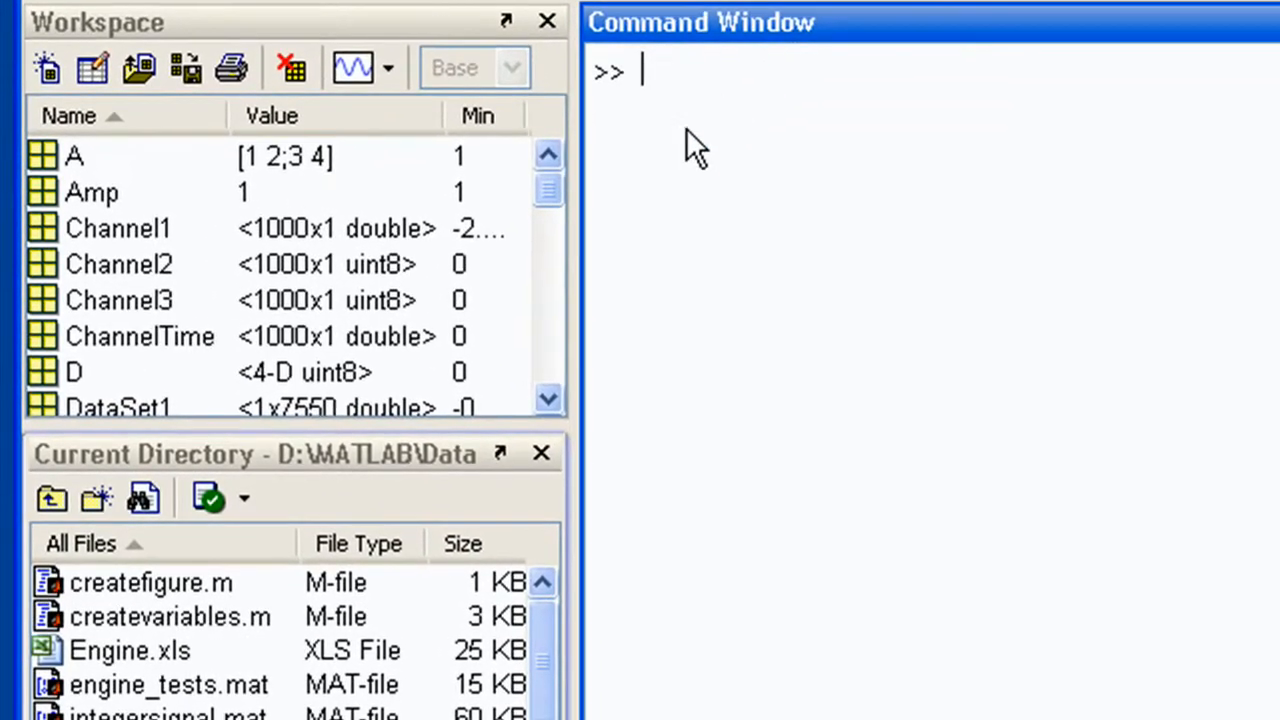
Plot the Signal1 variable from the workspace in a new figure
click(437, 365)
click(550, 287)
click(550, 335)
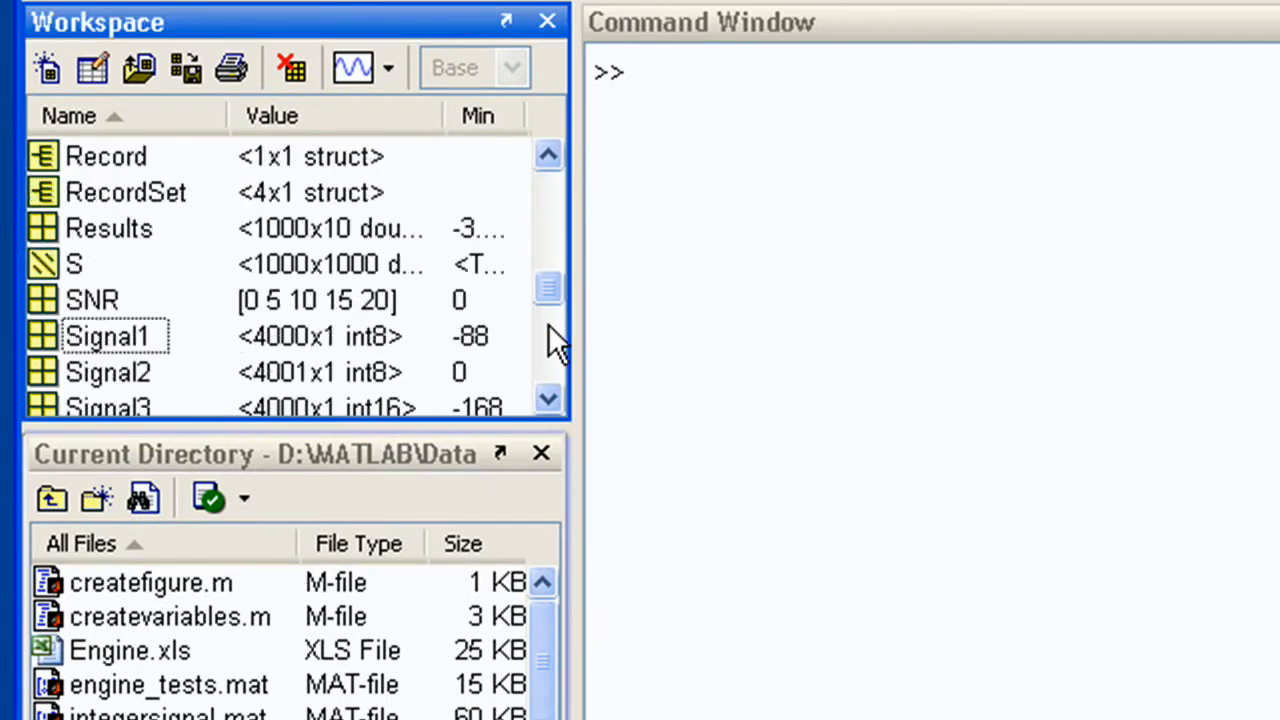
click(152, 335)
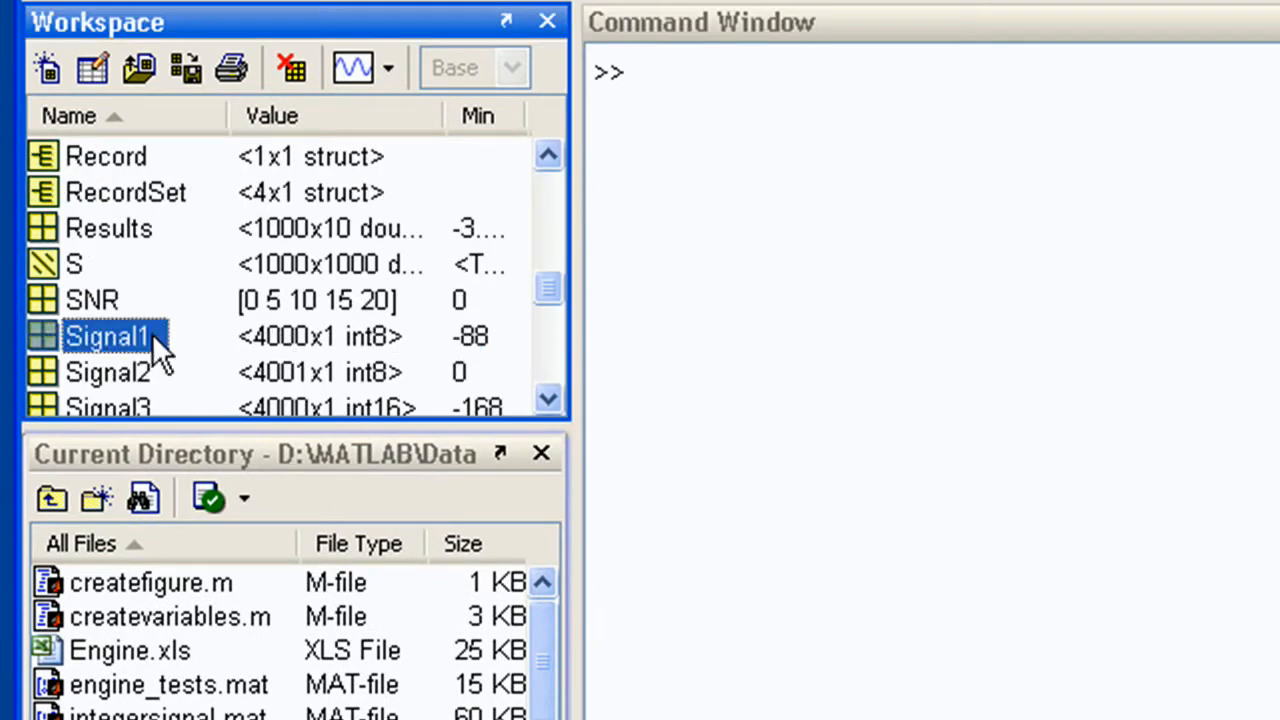
click(360, 79)
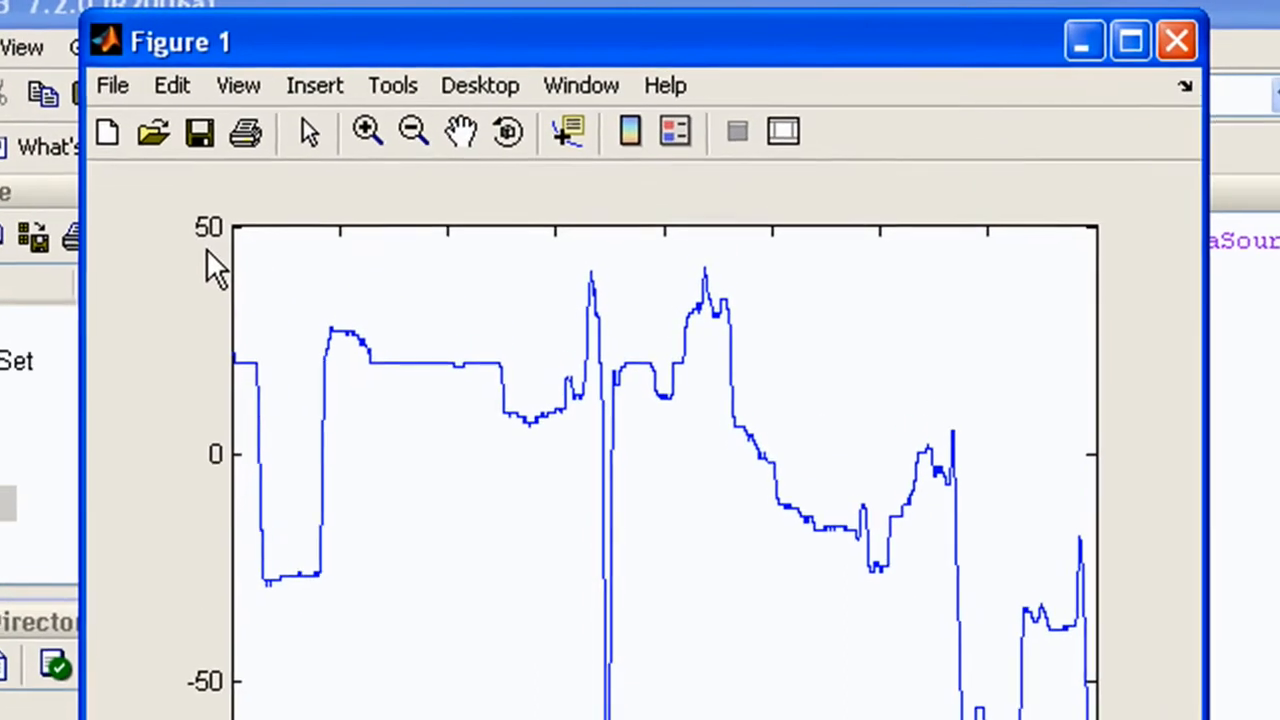
Open the plot tools and add a second 2D axes to the figure
click(781, 134)
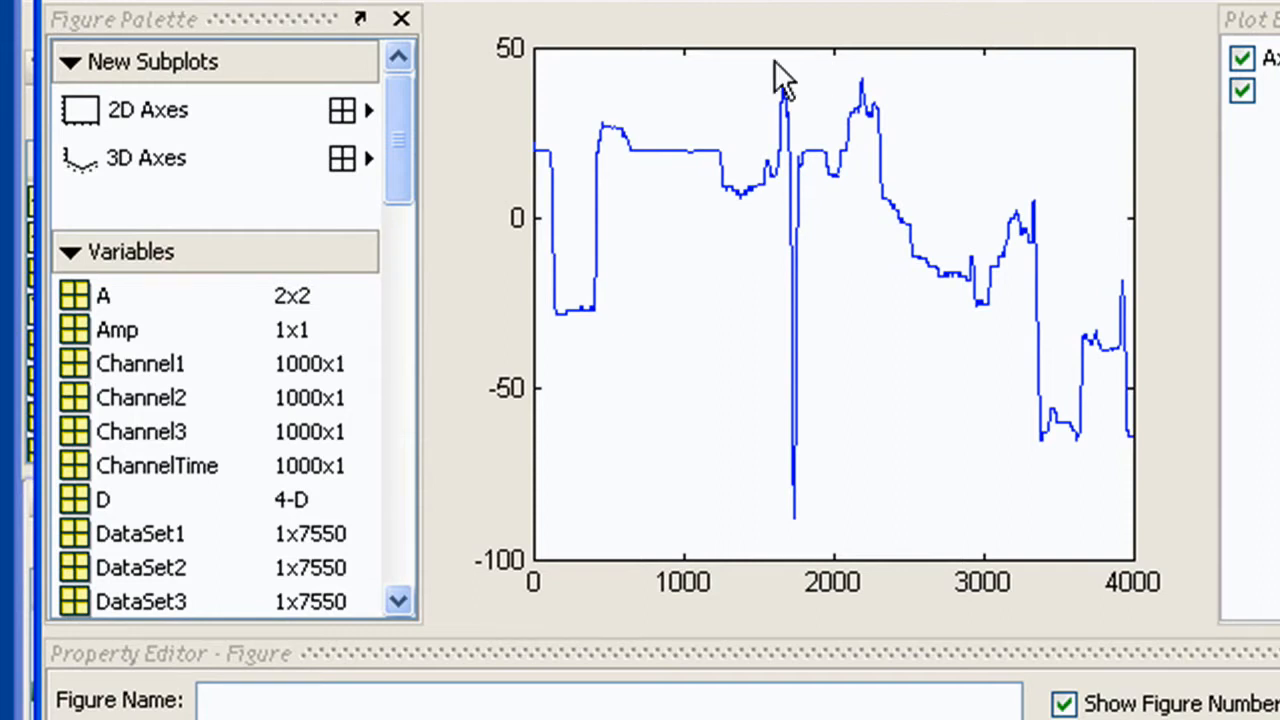
click(62, 264)
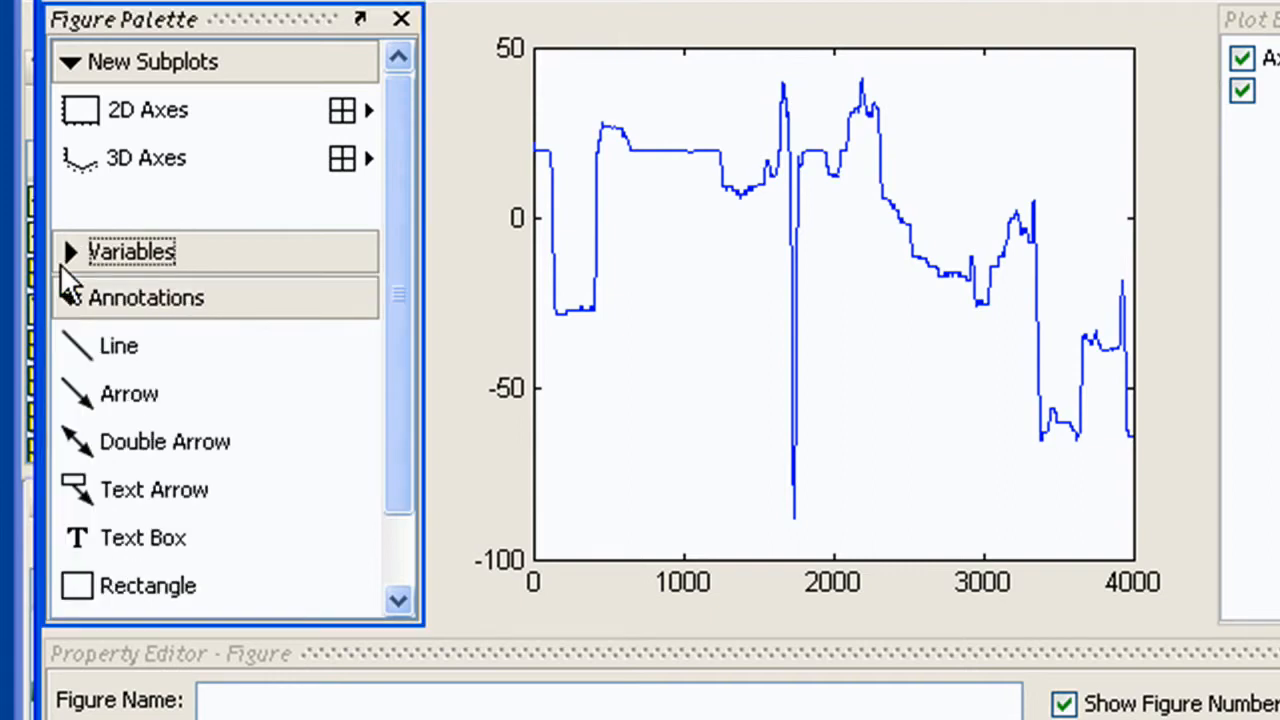
click(62, 265)
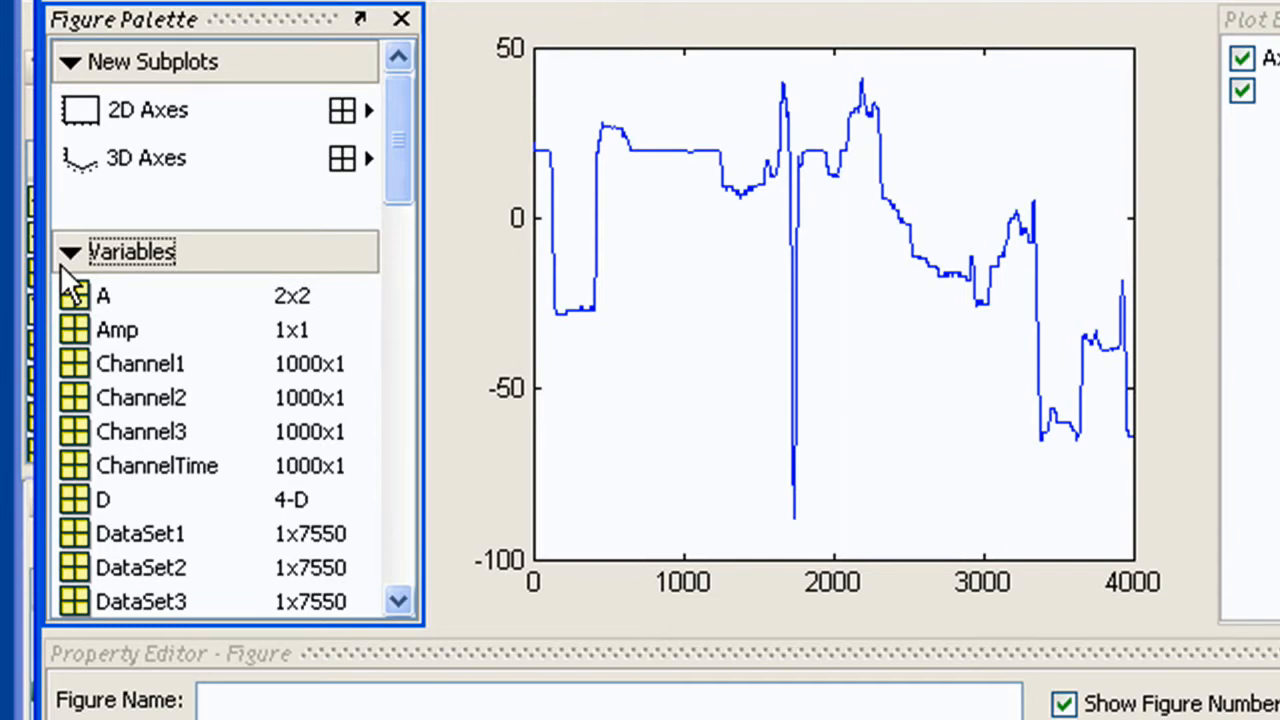
click(76, 112)
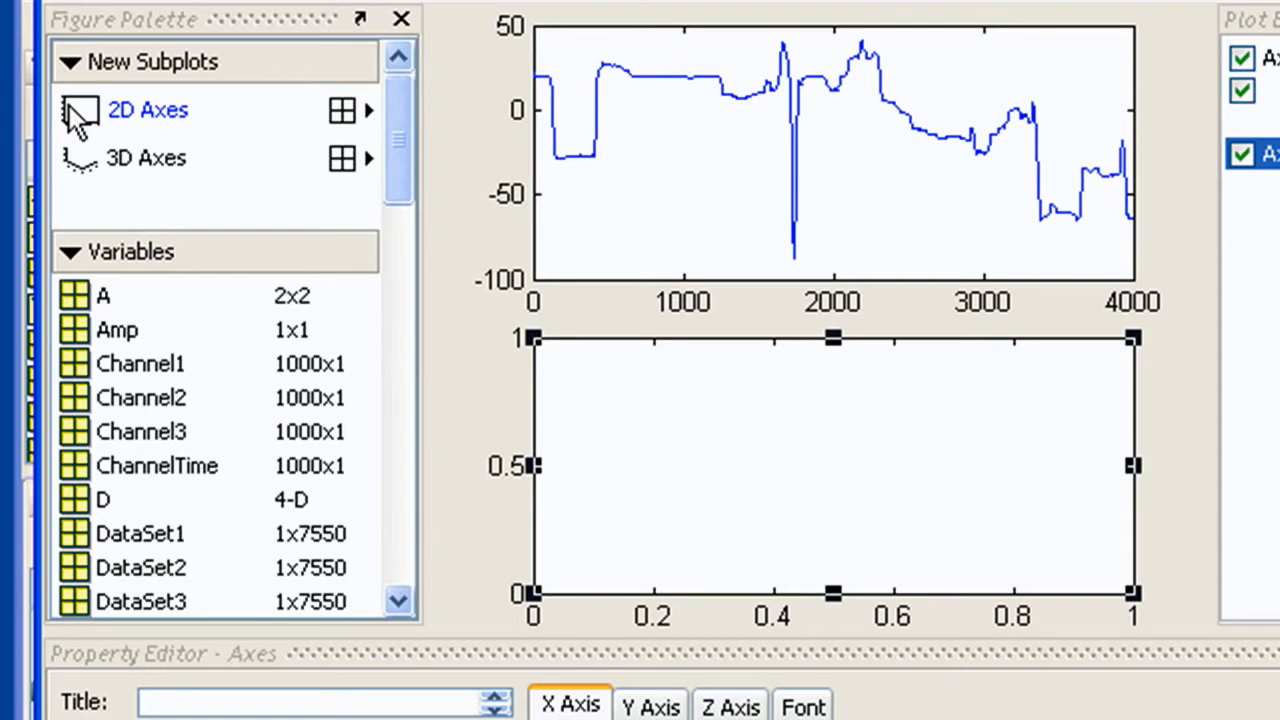
Plot DataSet1 in the new lower axes and add Signal2 to the upper axes from the variables list
drag(84, 543, 828, 444)
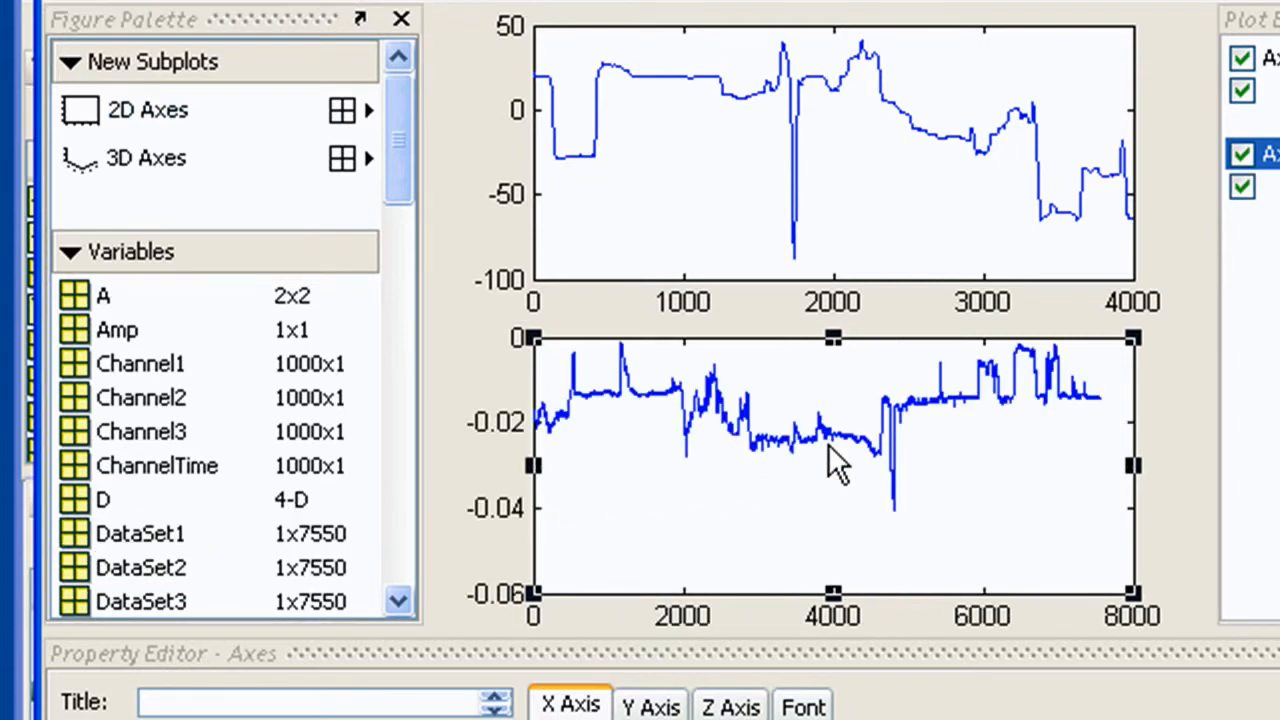
double_click(394, 496)
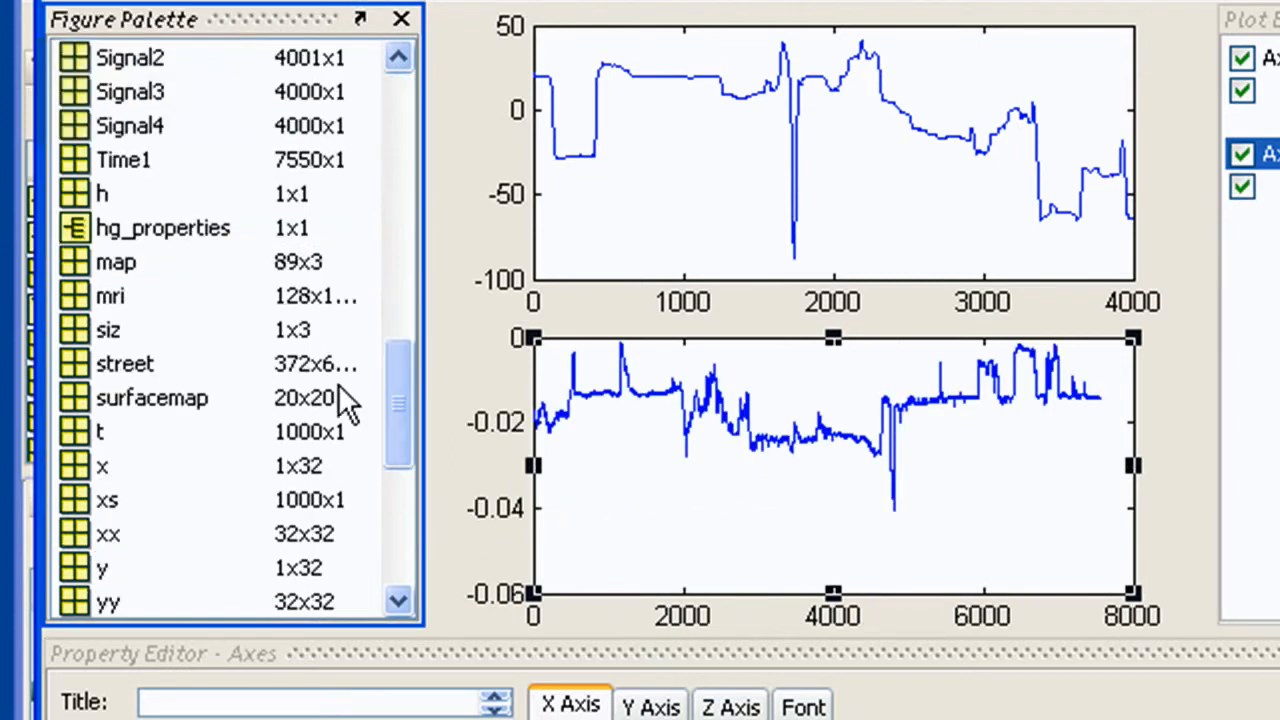
drag(170, 60, 818, 178)
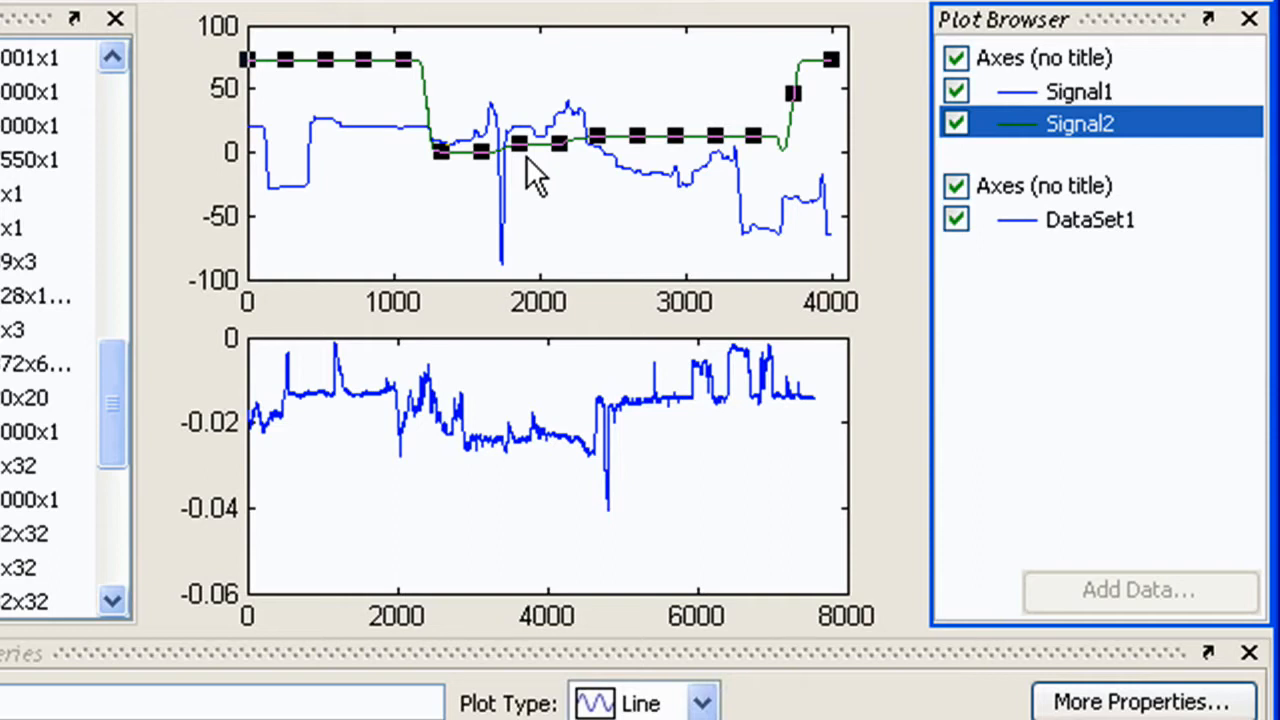
Toggle Signal2's visibility off and back on in the plot browser
click(1060, 92)
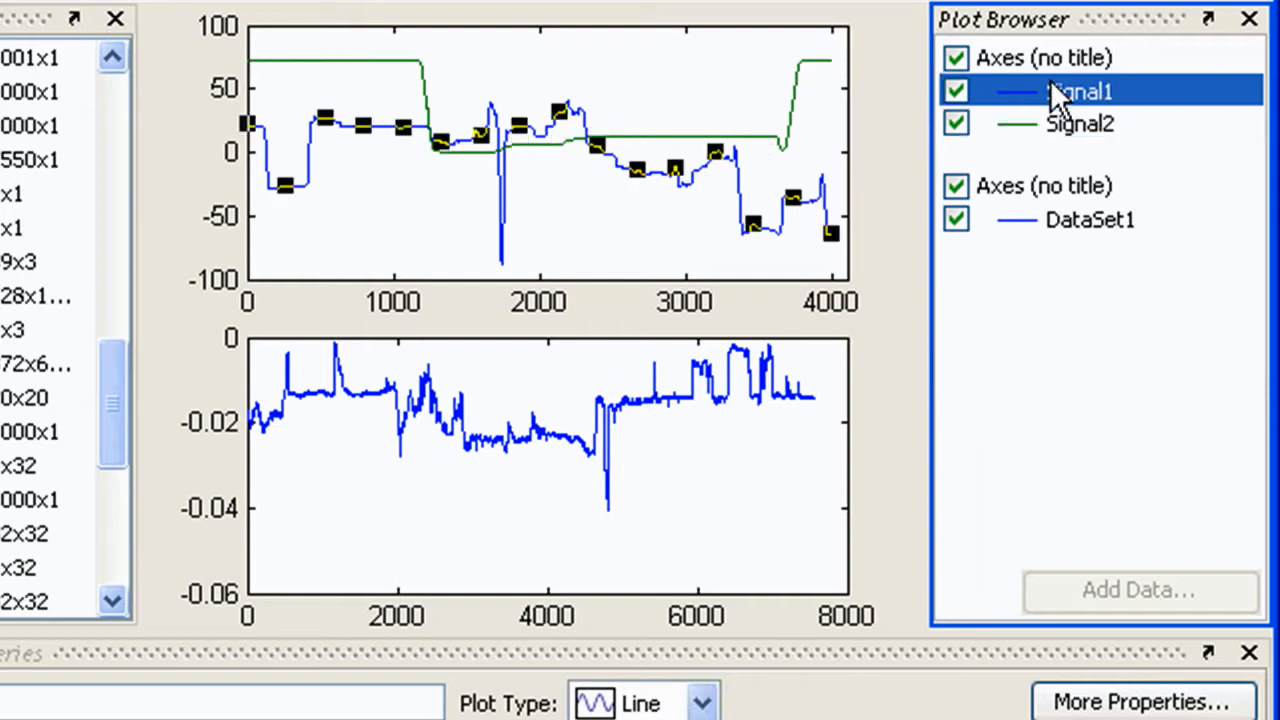
click(956, 124)
click(956, 91)
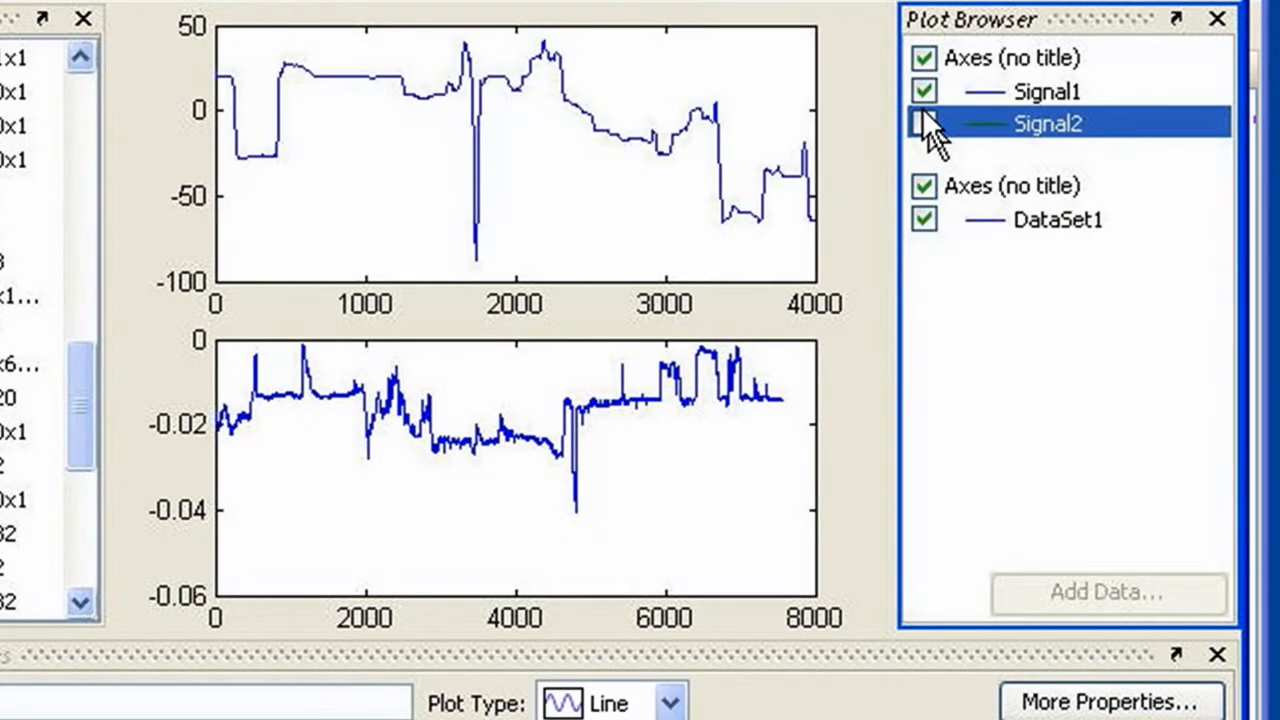
click(956, 124)
Delete Signal2 from the upper axes and plot it there again from the variables list
right_click(1122, 124)
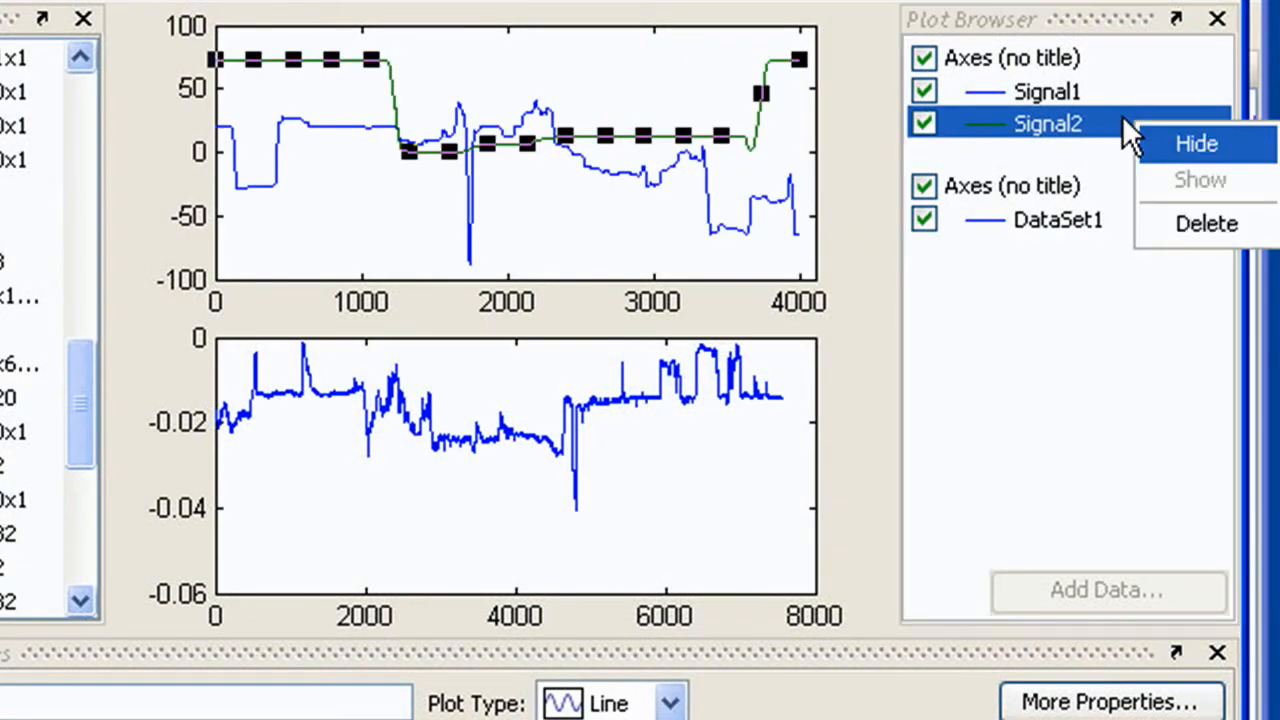
click(1152, 225)
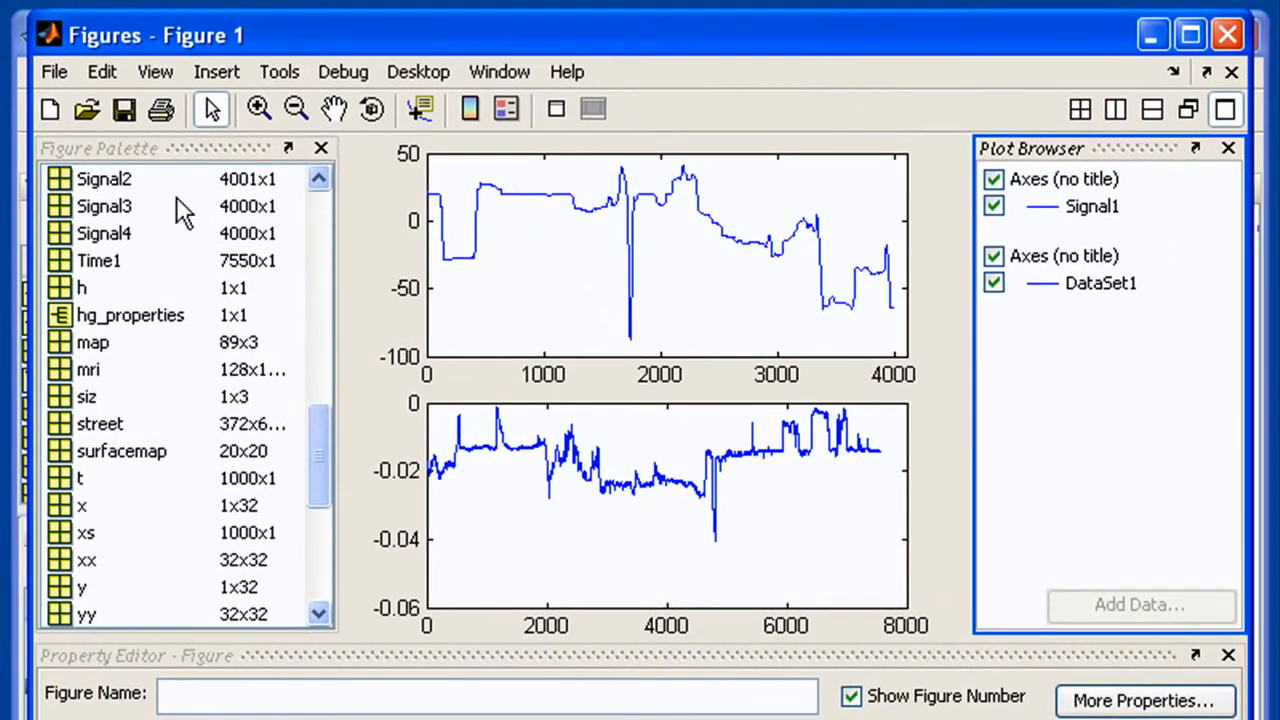
drag(108, 180, 760, 260)
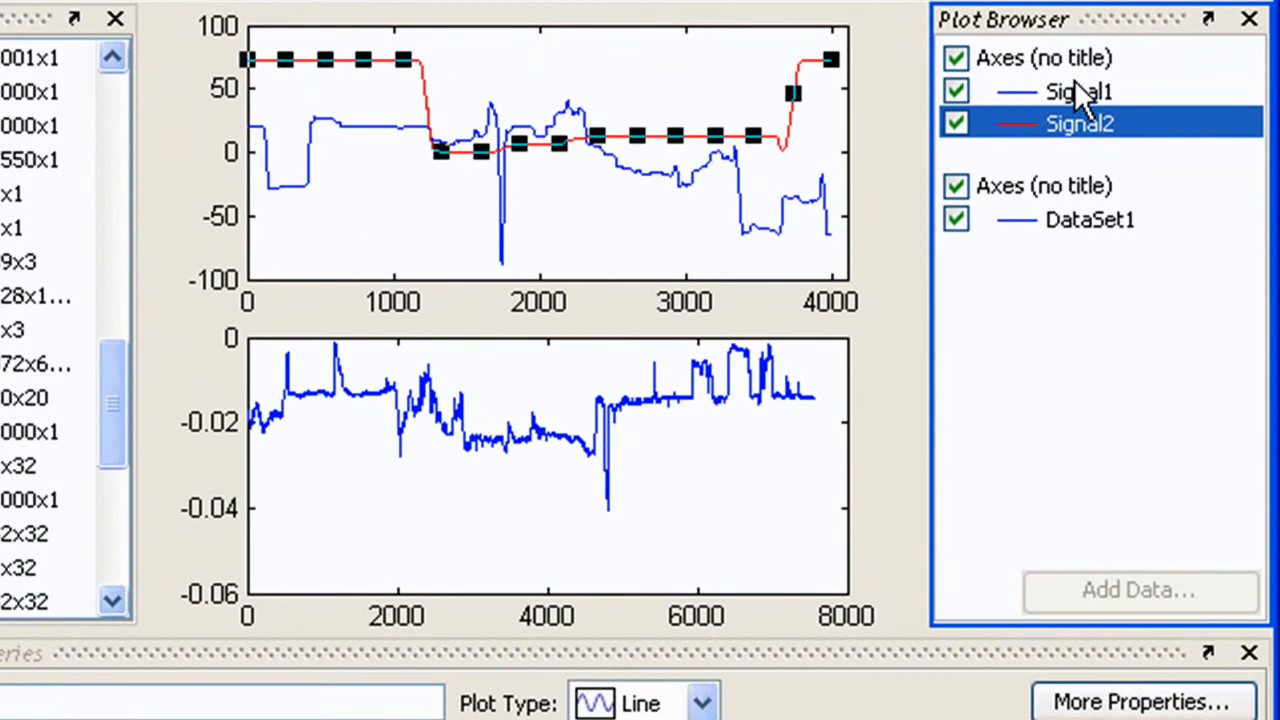
Select the signal lines and set Signal2's line colour to green
ctrl+click(1088, 200)
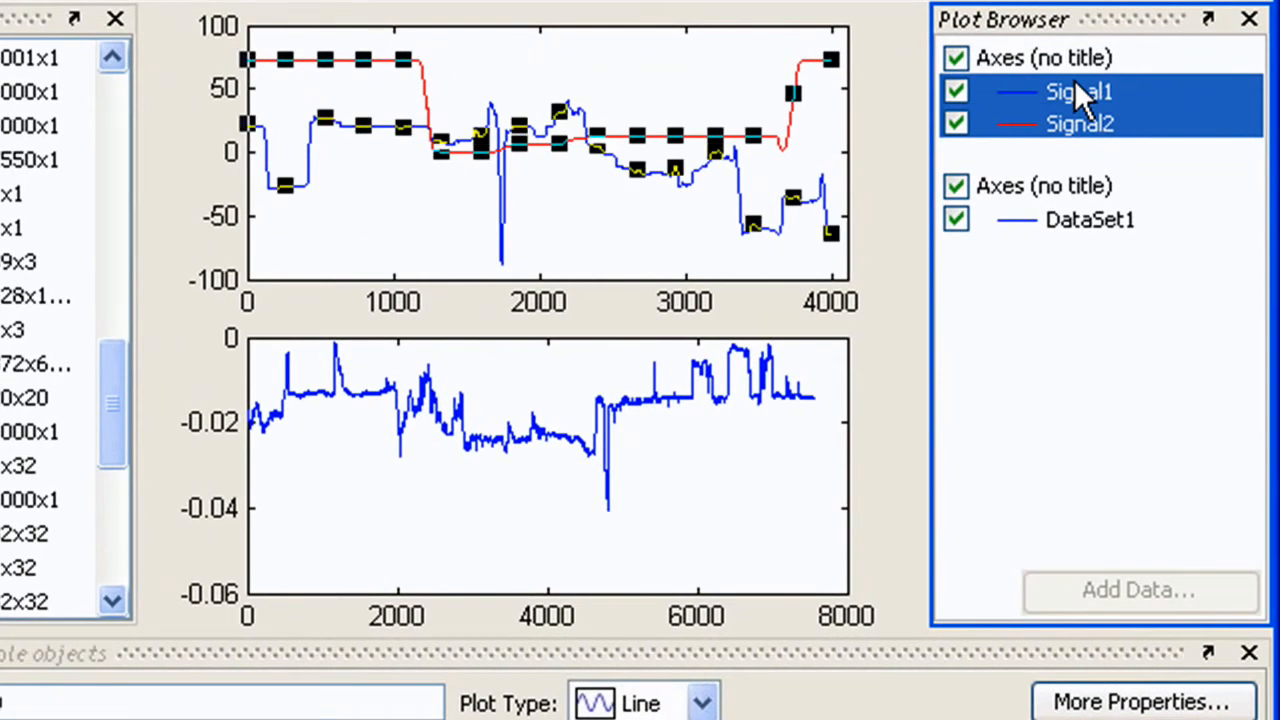
click(1068, 112)
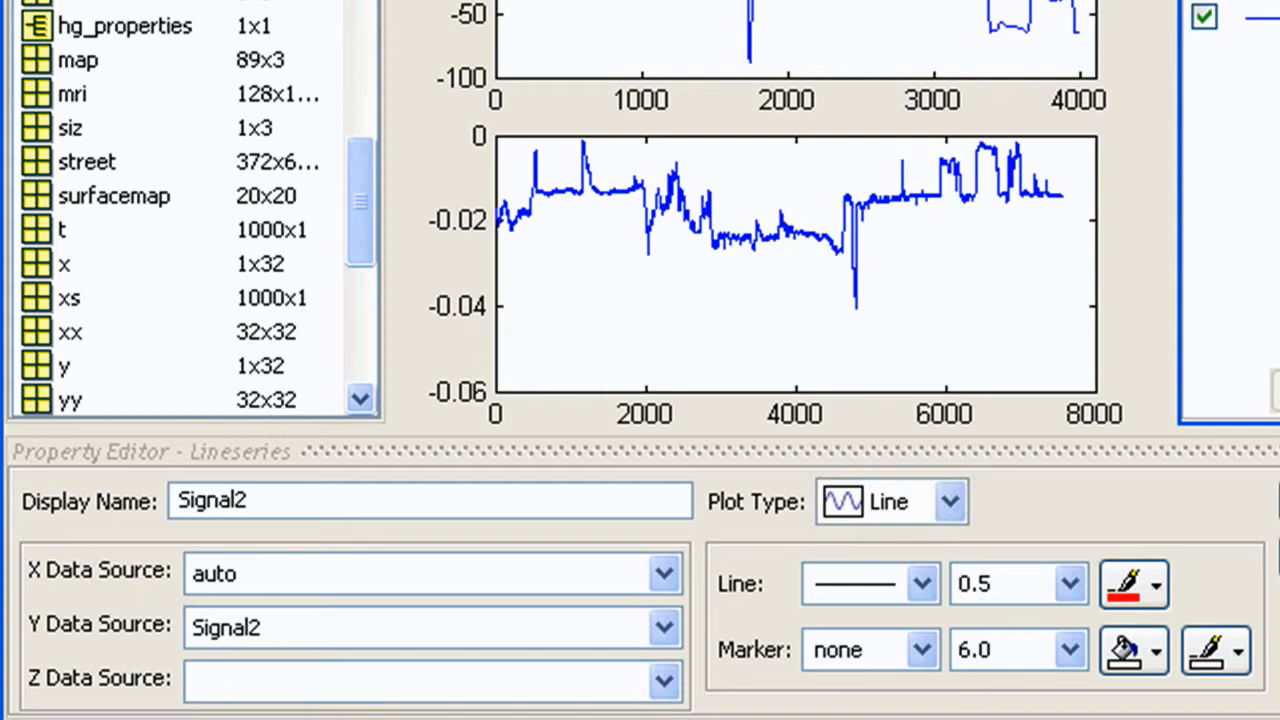
click(1134, 586)
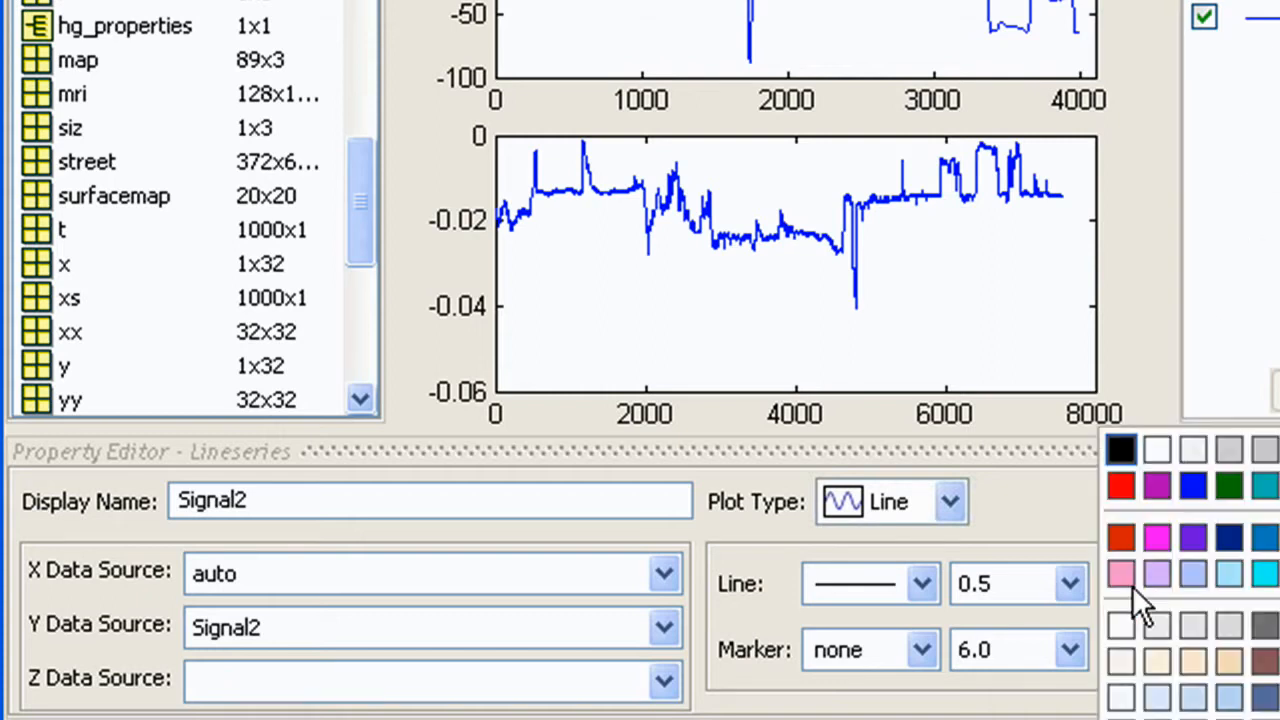
click(1232, 490)
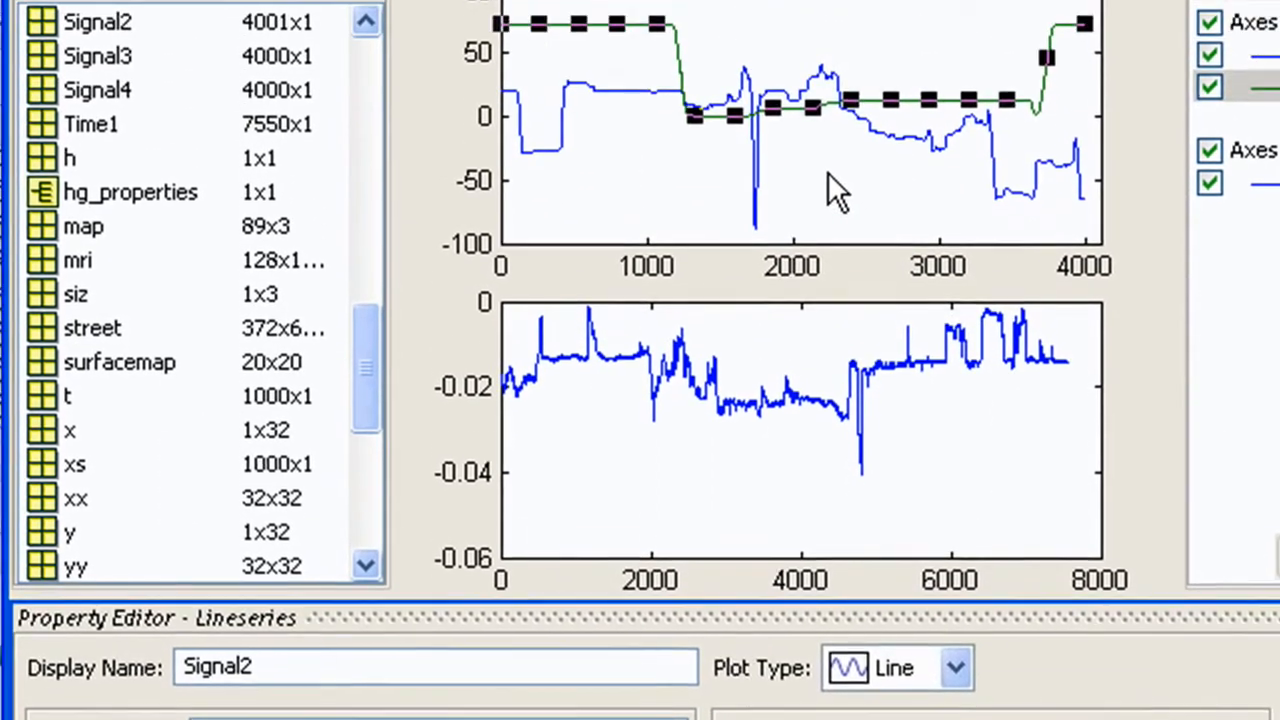
Turn on X and Y grid lines for the upper axes
click(822, 8)
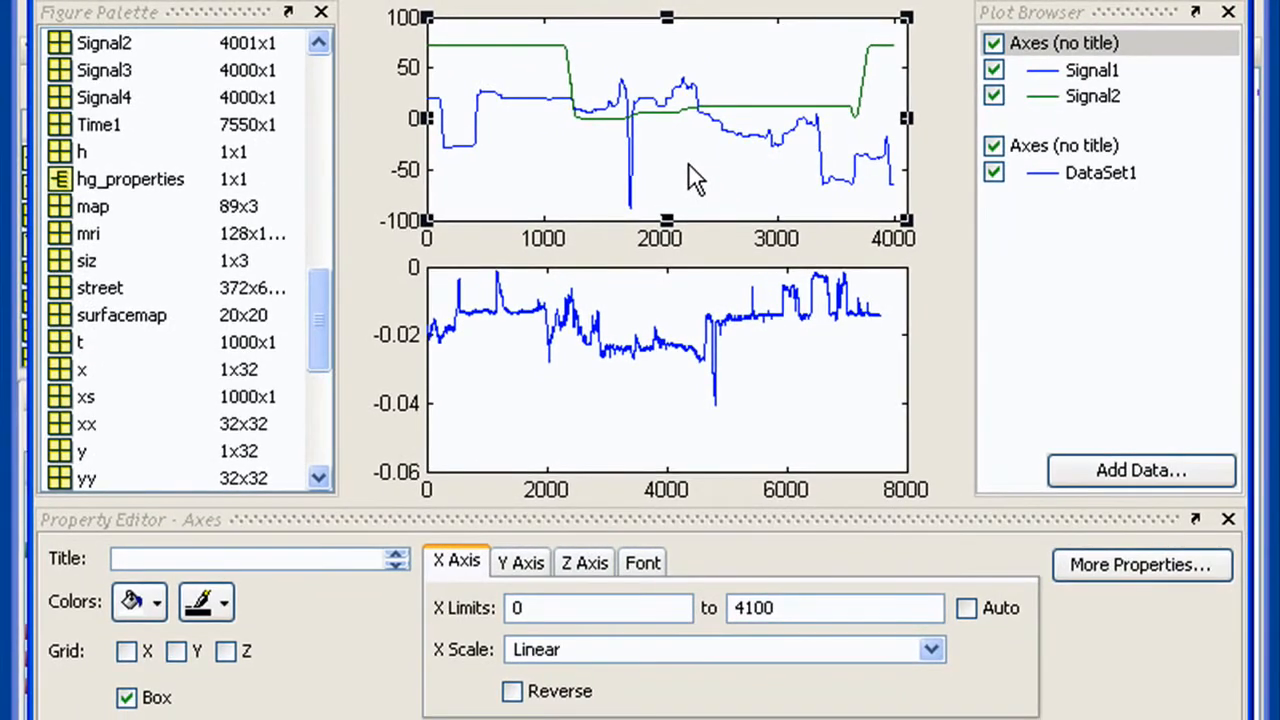
click(127, 651)
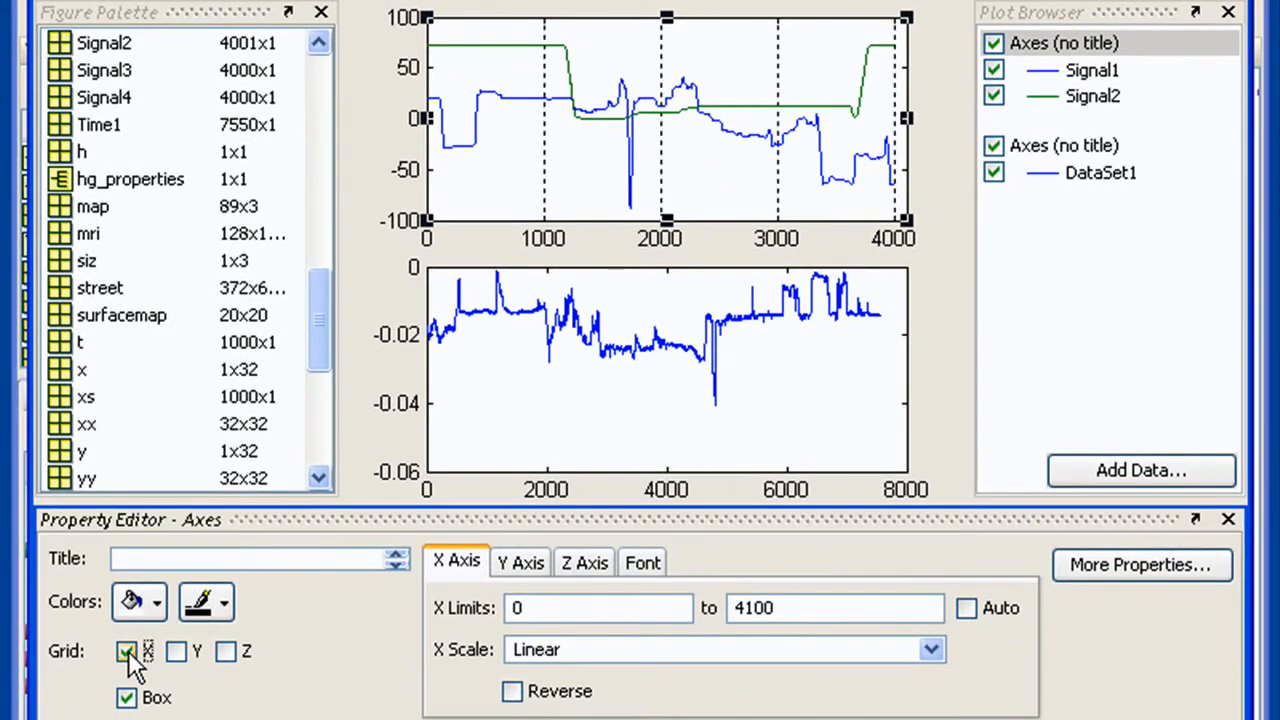
click(177, 652)
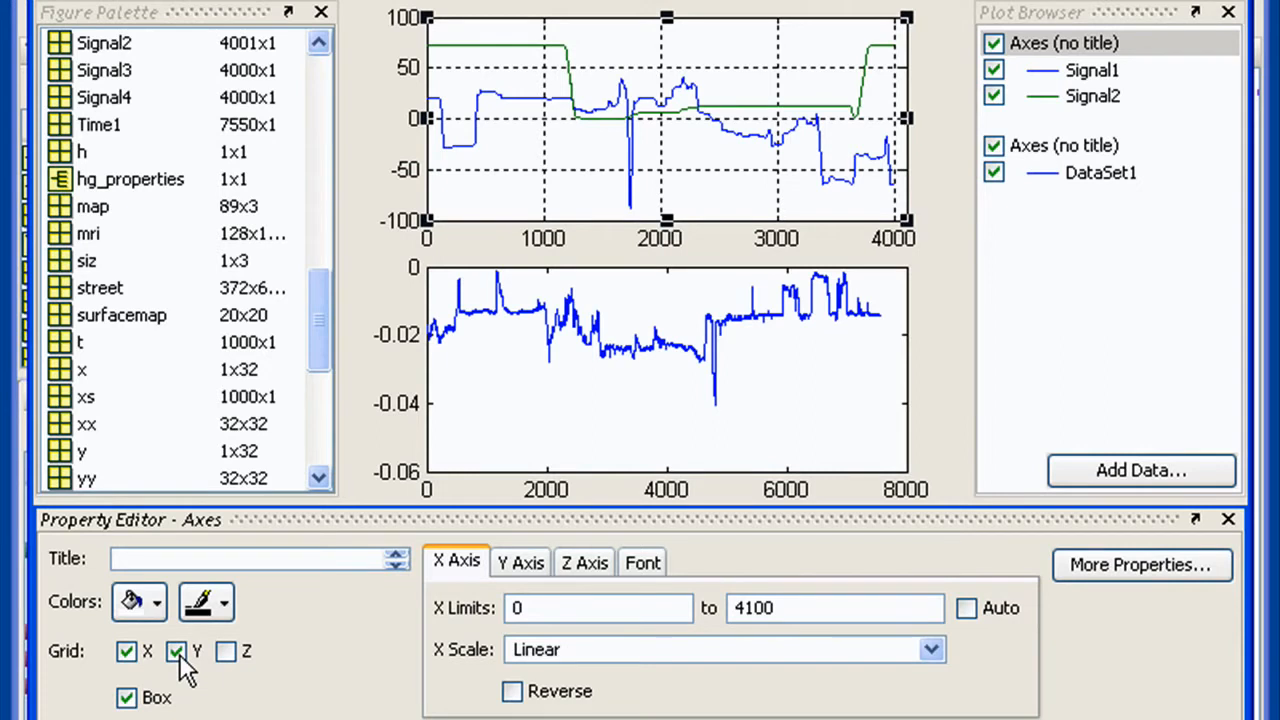
Title the upper axes My Plot
click(327, 562)
text(My Plot)
key(Return)
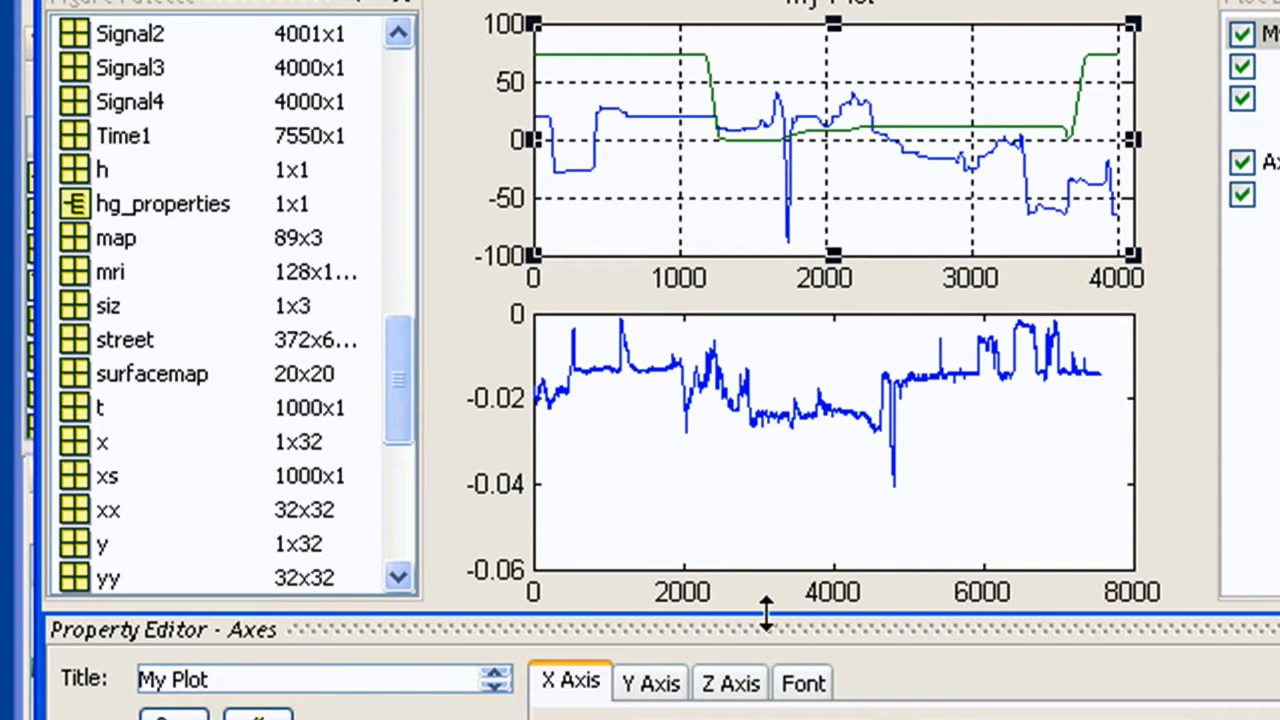
Set DataSet1's Y data source to DataSet1(2000:3999) and refresh the data
mouse_move(765, 612)
mouse_down()
mouse_move(763, 486)
mouse_move(760, 614)
mouse_up()
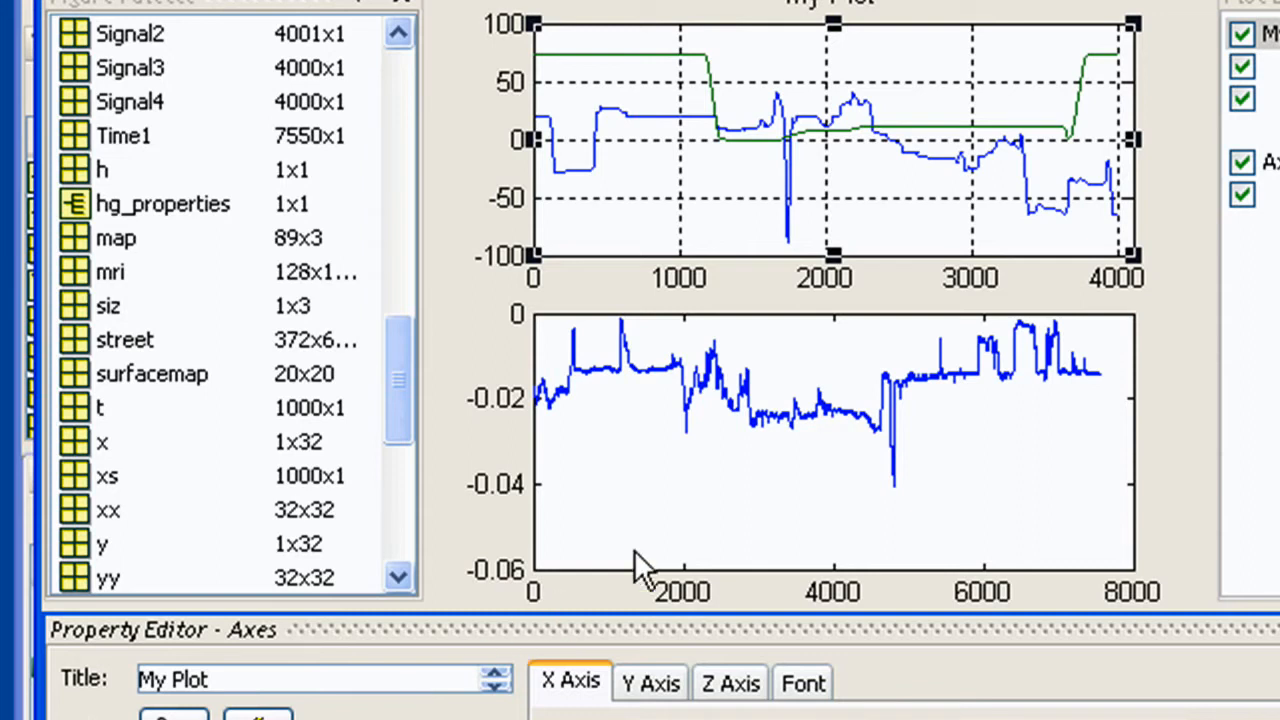
click(868, 418)
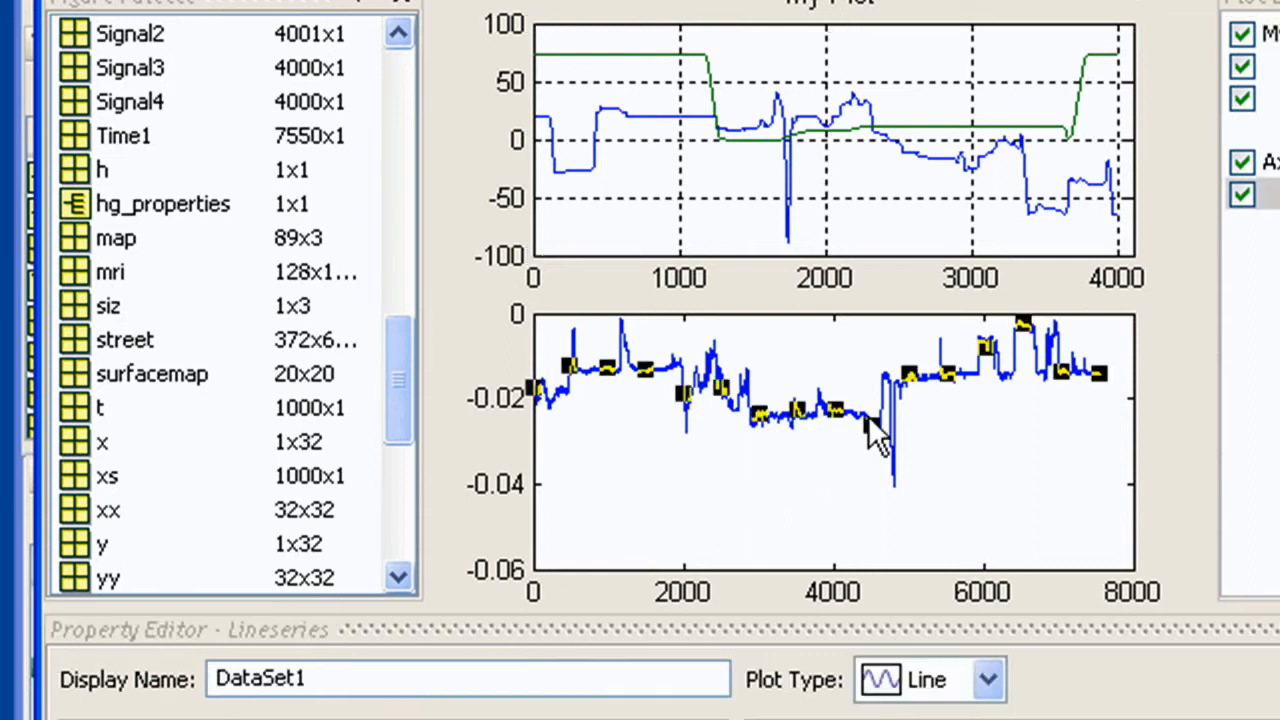
click(394, 192)
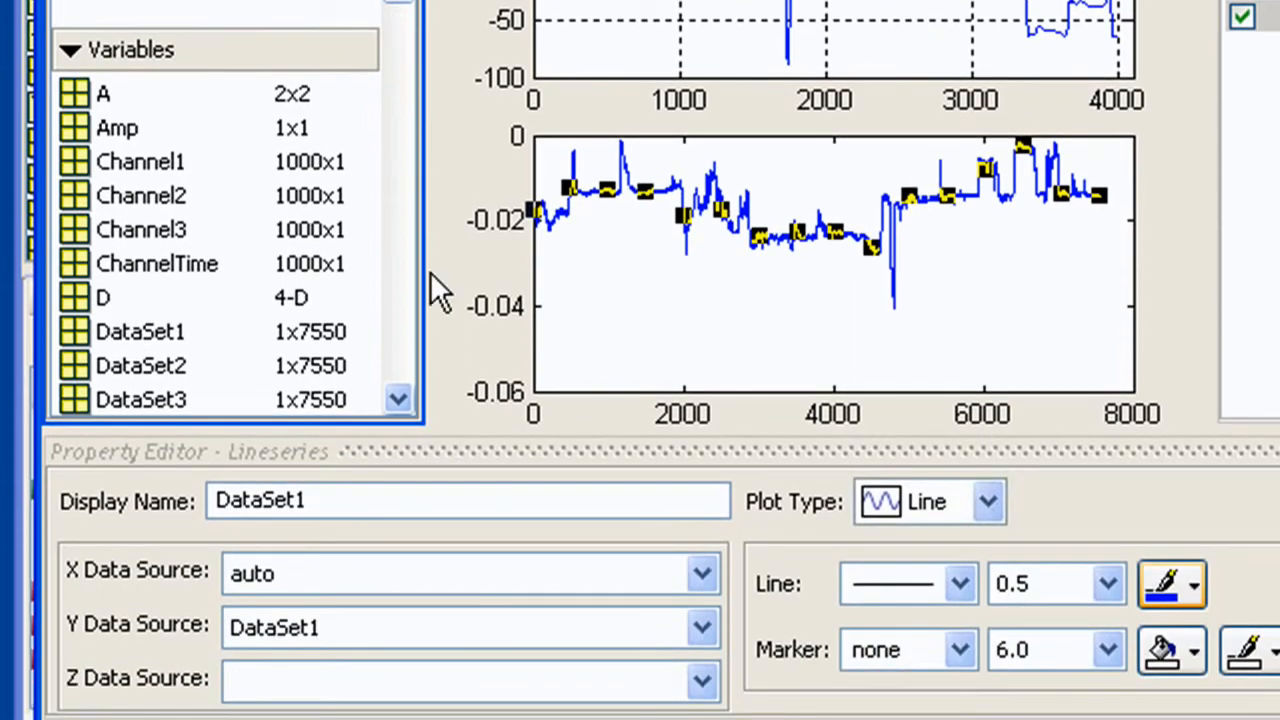
click(483, 628)
text((2000:)
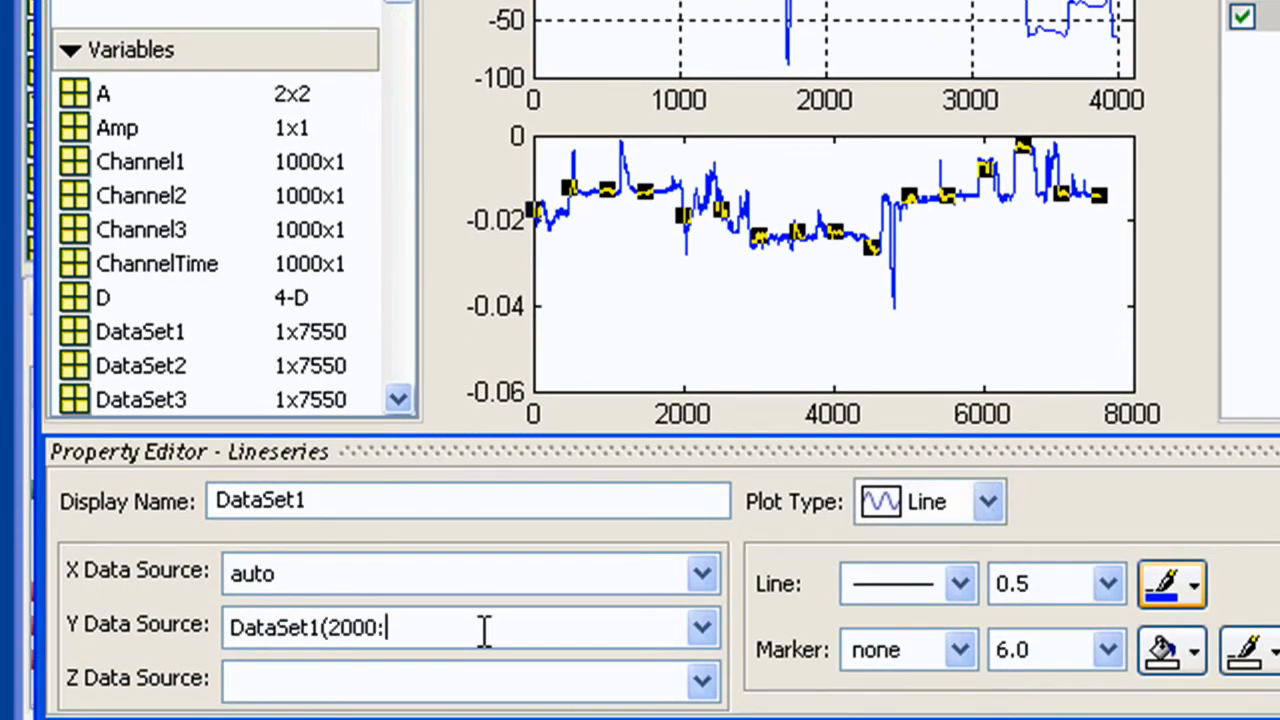
text(3999))
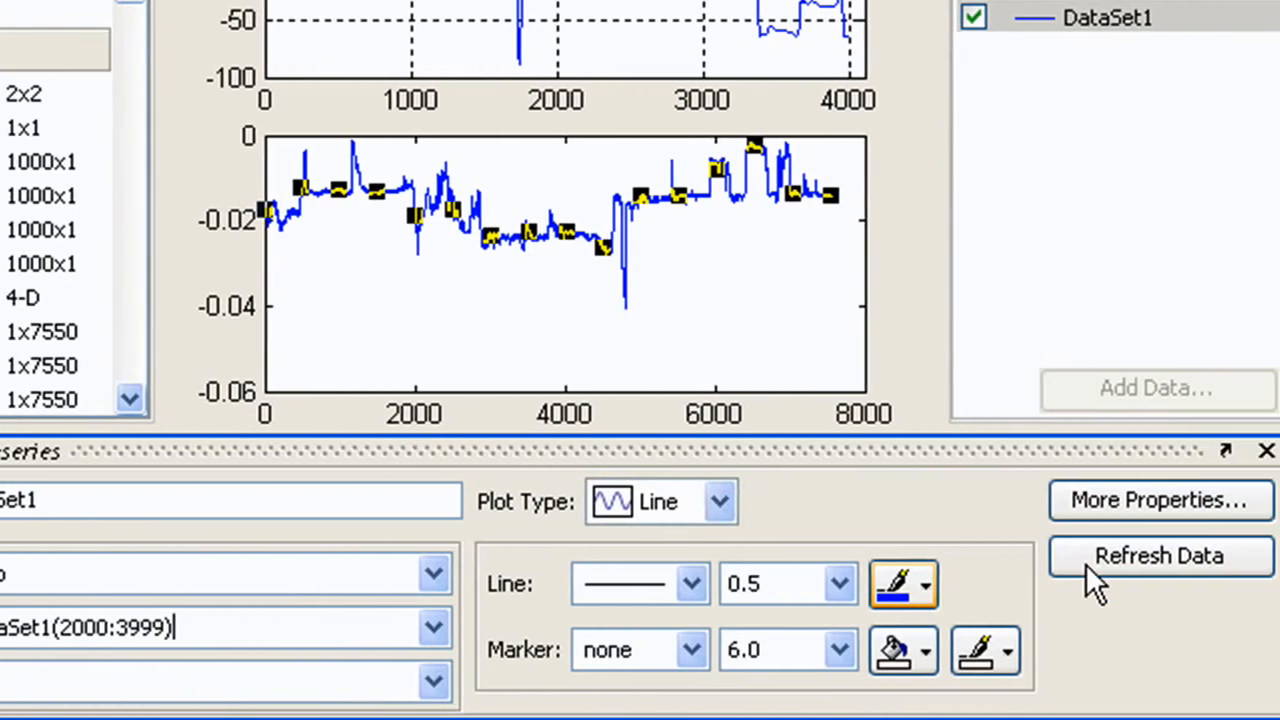
click(1085, 563)
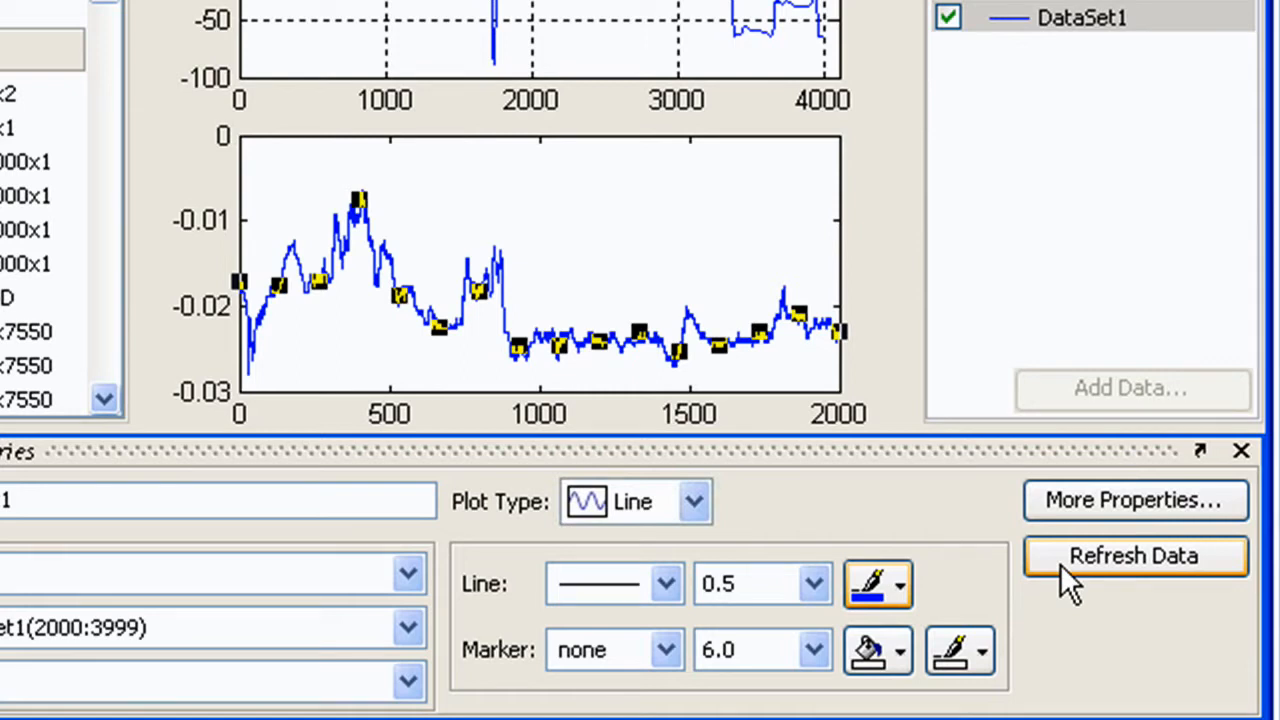
Open the Property Inspector for the DataSet1 line and close it again
click(1131, 508)
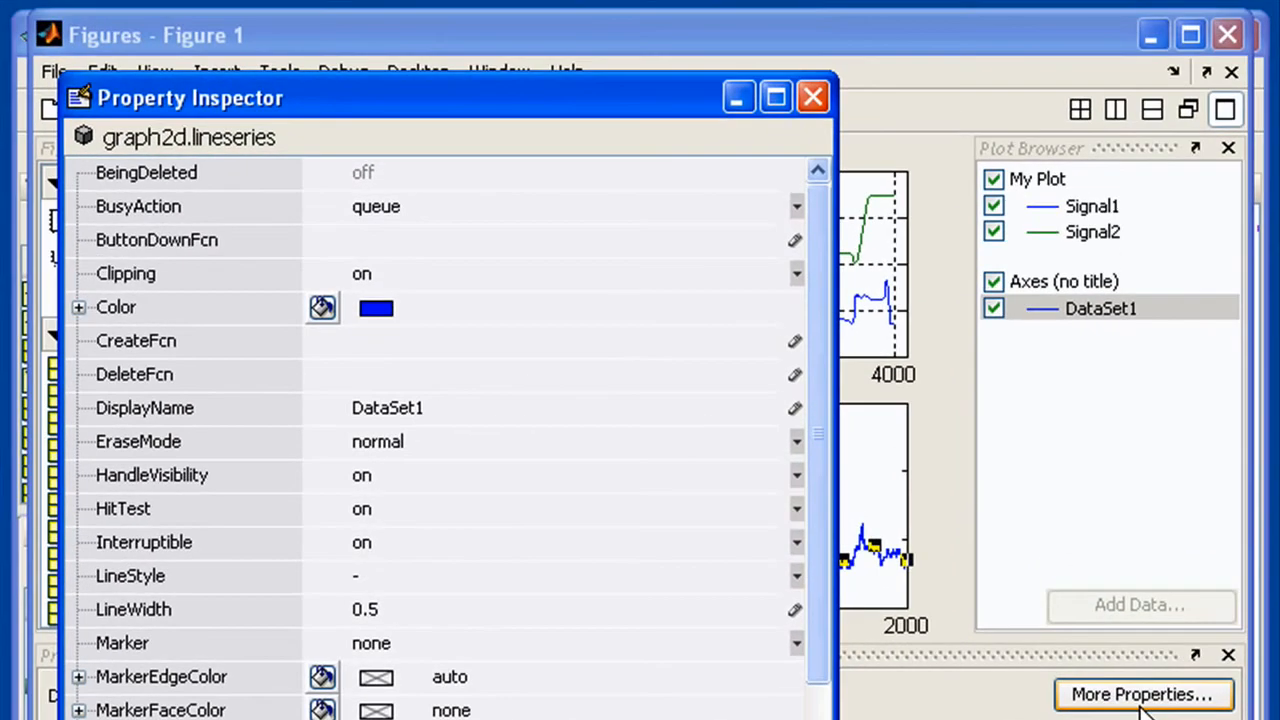
click(813, 97)
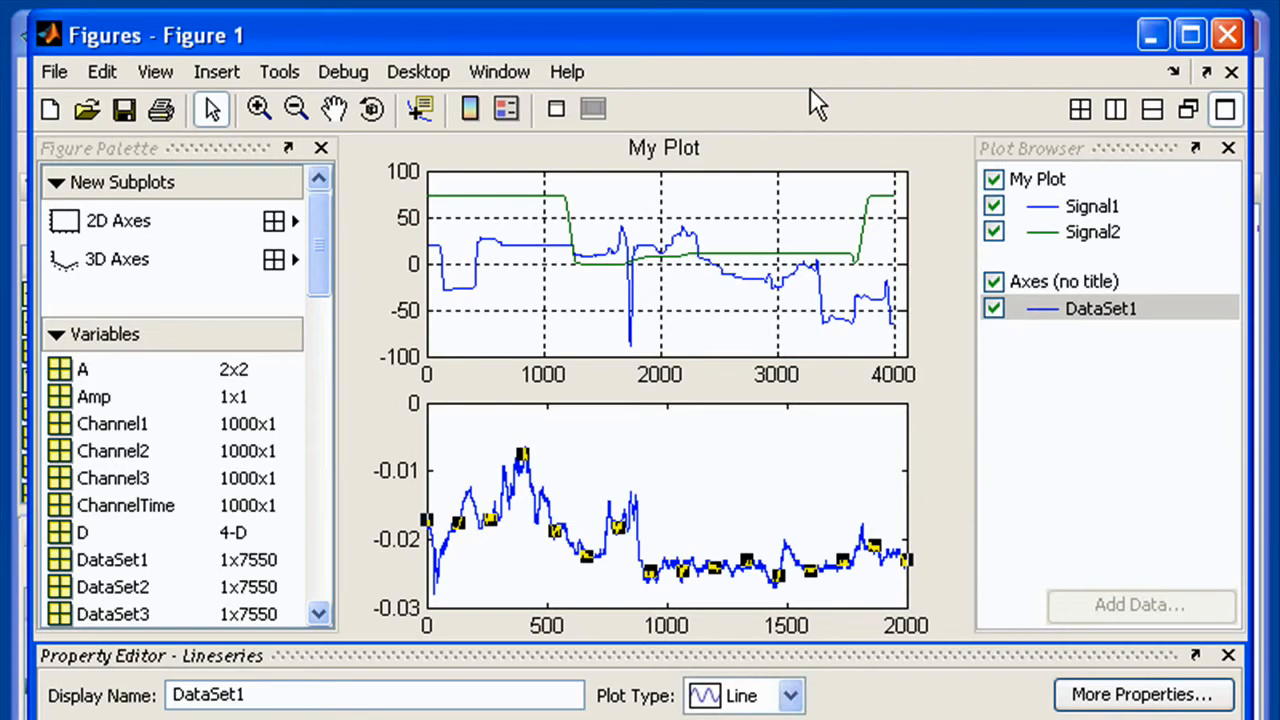
Change the subplot layout to a 2x2 grid of 2D axes
click(273, 221)
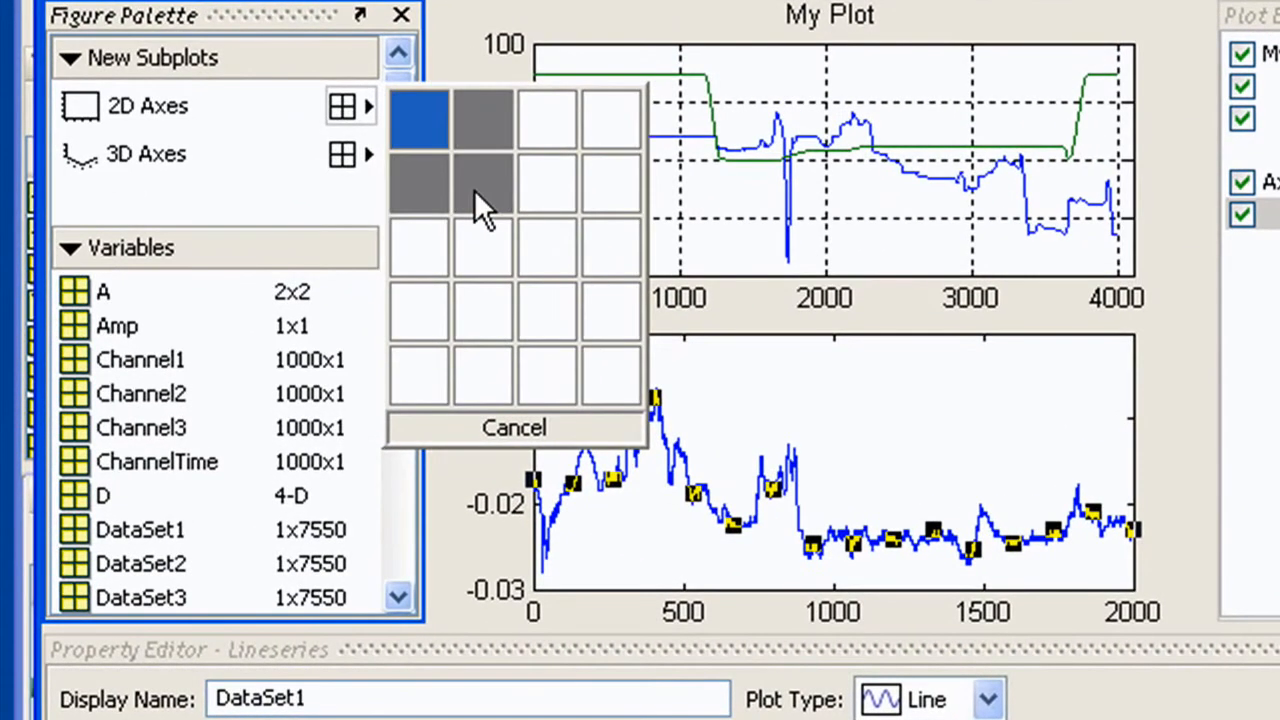
click(398, 280)
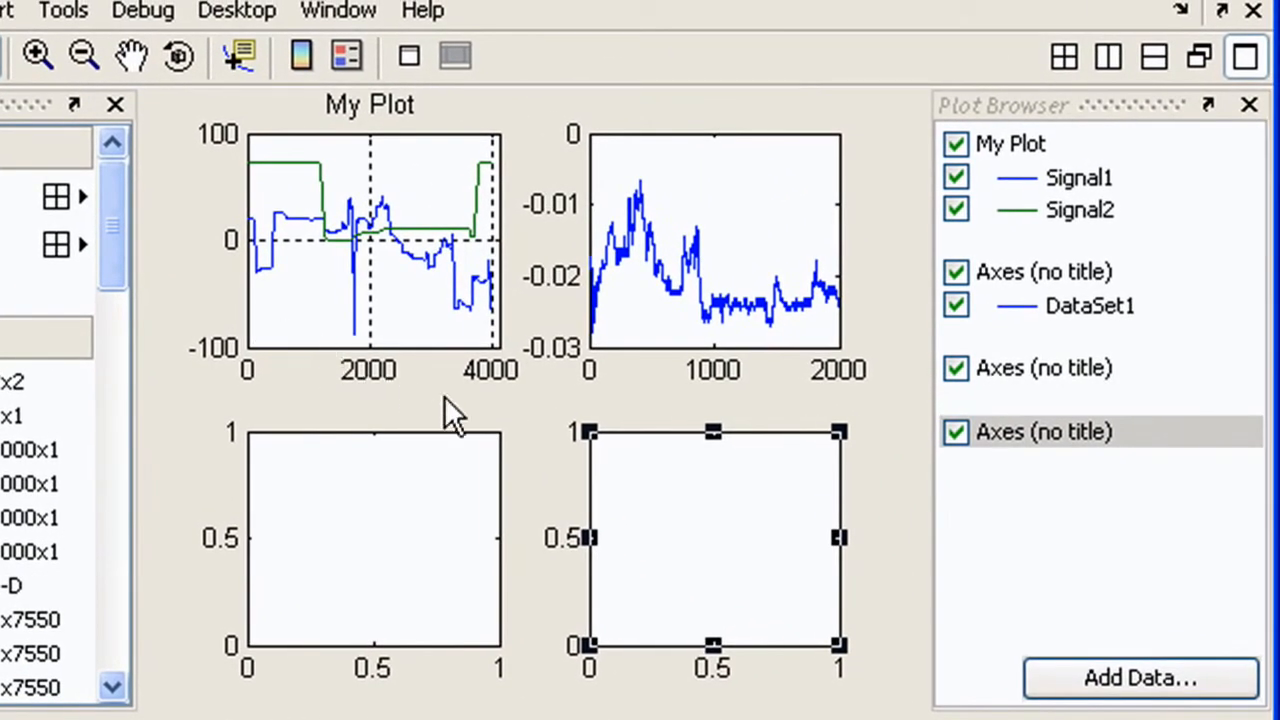
Add a bar plot of Percentages2 to the lower-right axes with an automatic X data source
click(1092, 685)
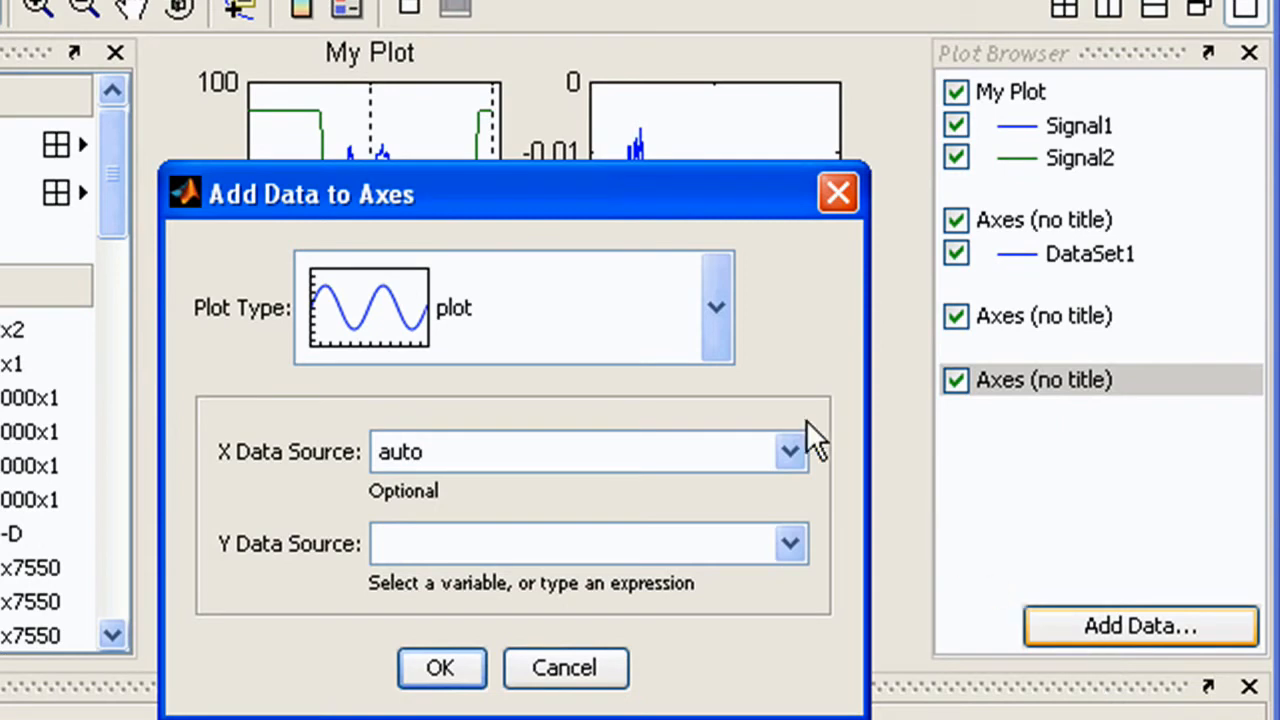
click(716, 307)
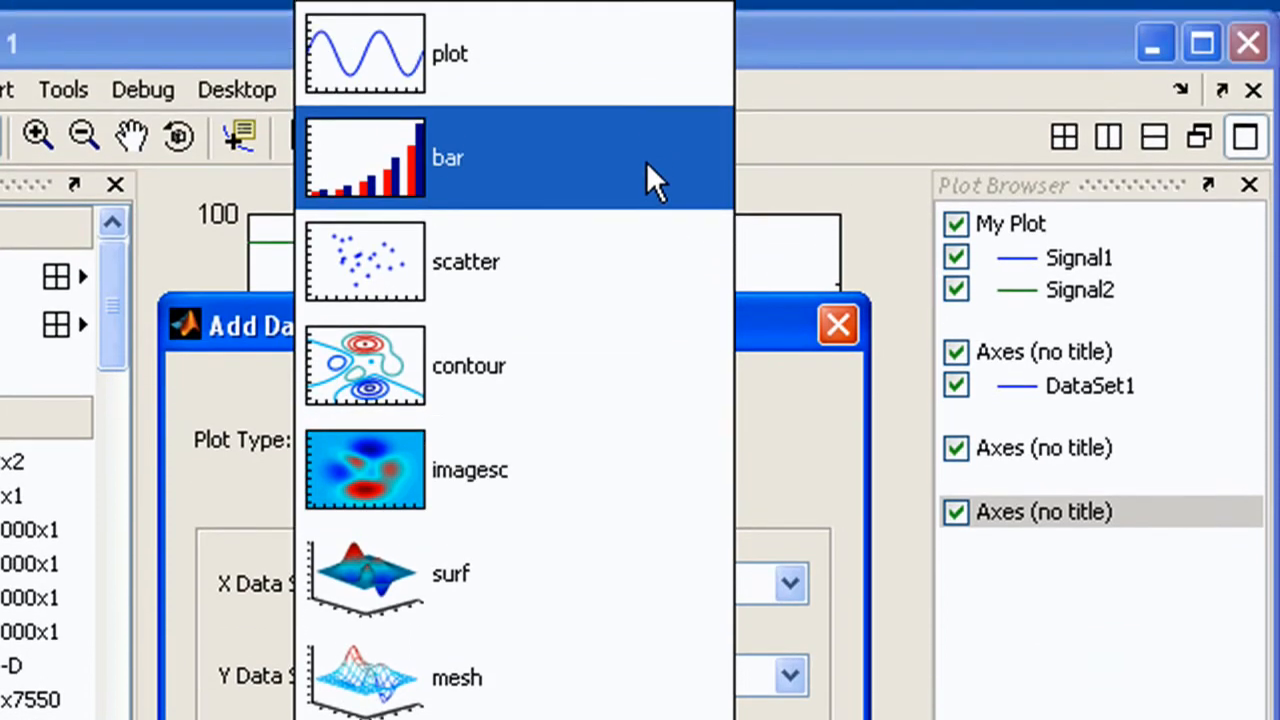
click(646, 161)
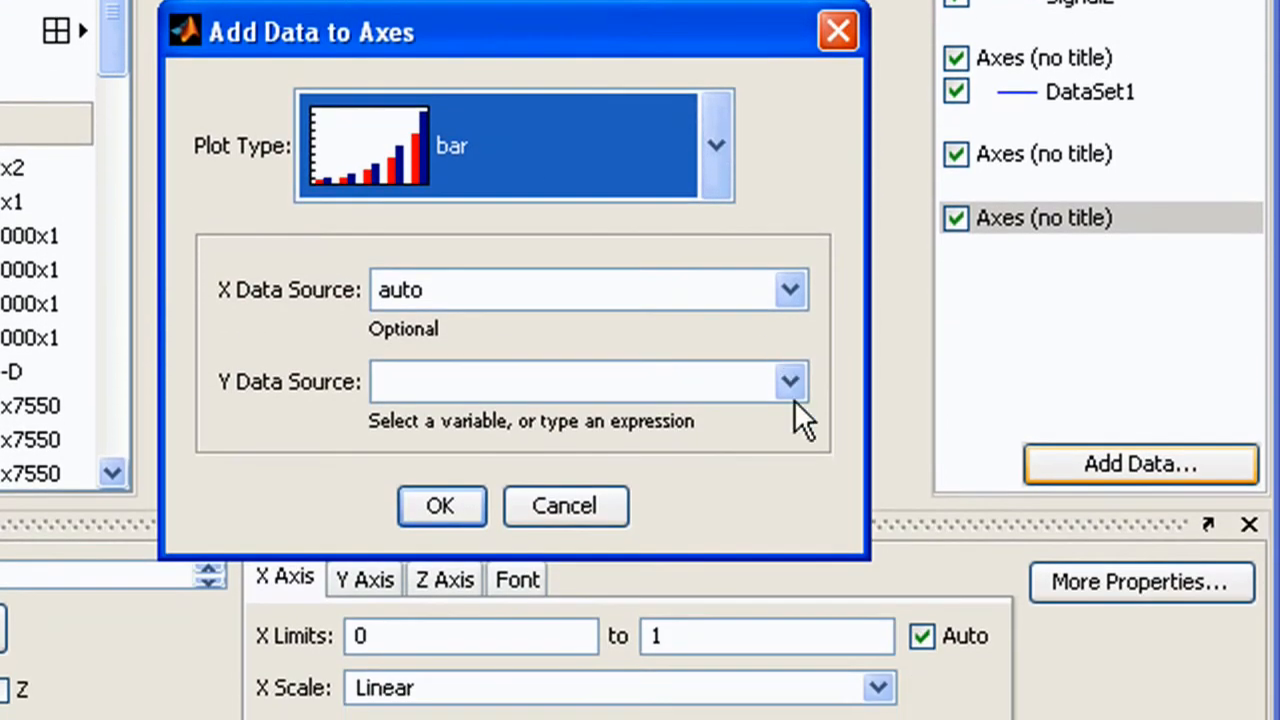
click(792, 688)
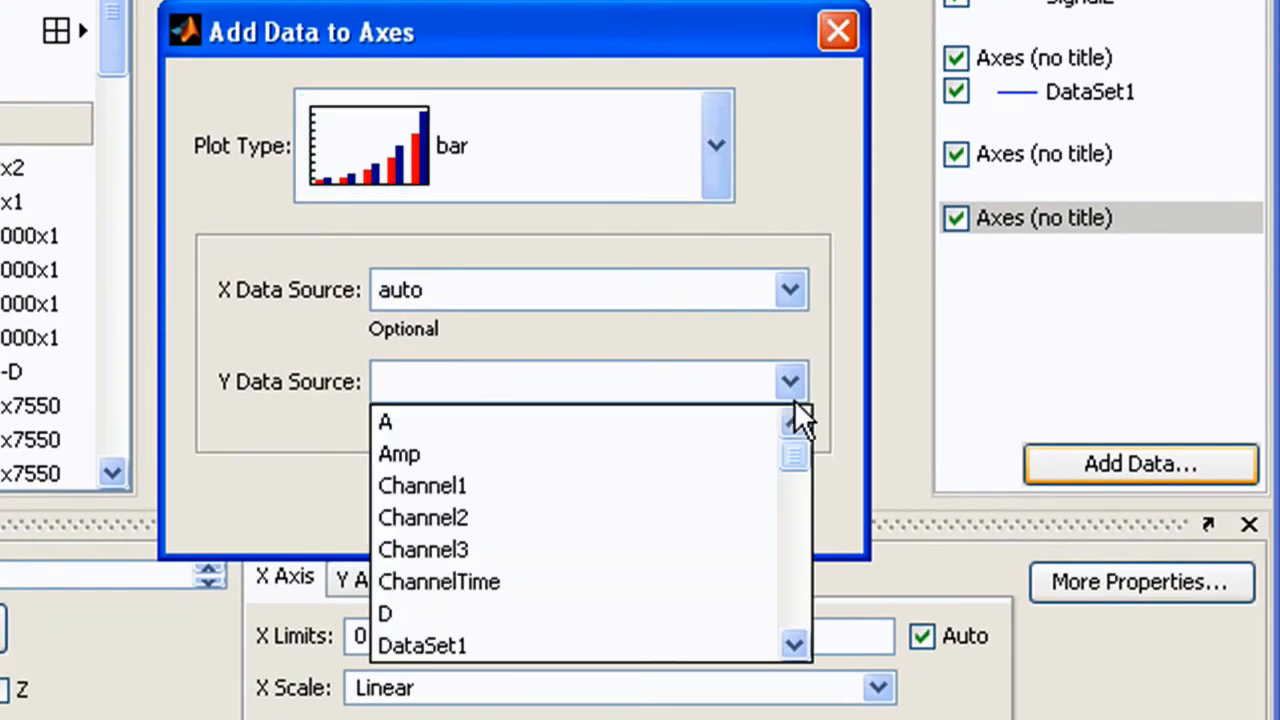
click(798, 515)
click(794, 579)
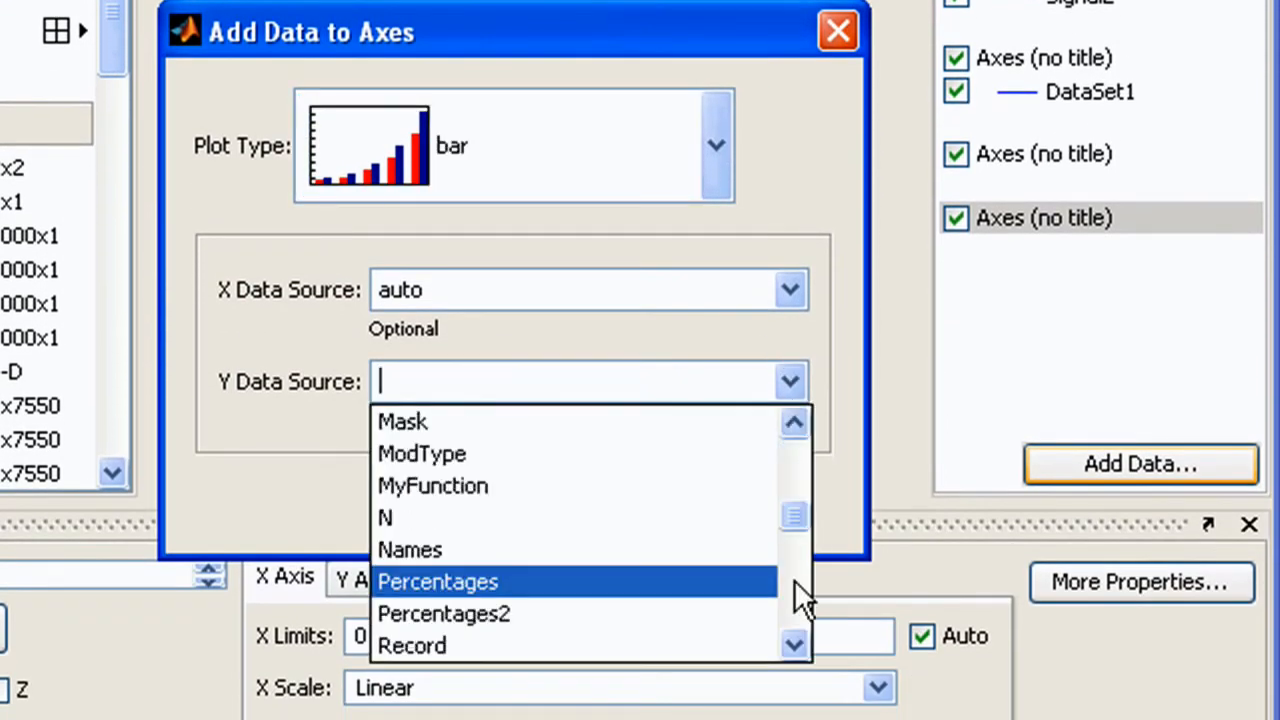
click(594, 618)
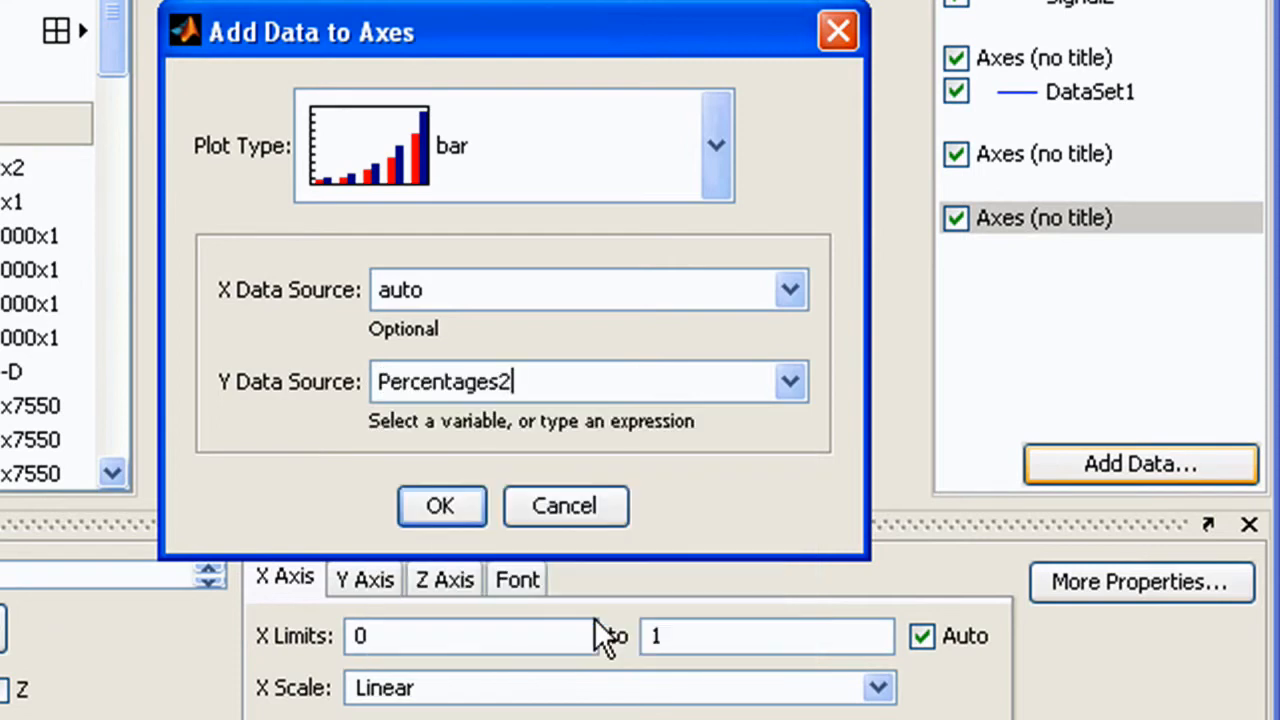
click(444, 507)
Display the street variable as an imagesc image in the lower-left axes
click(433, 308)
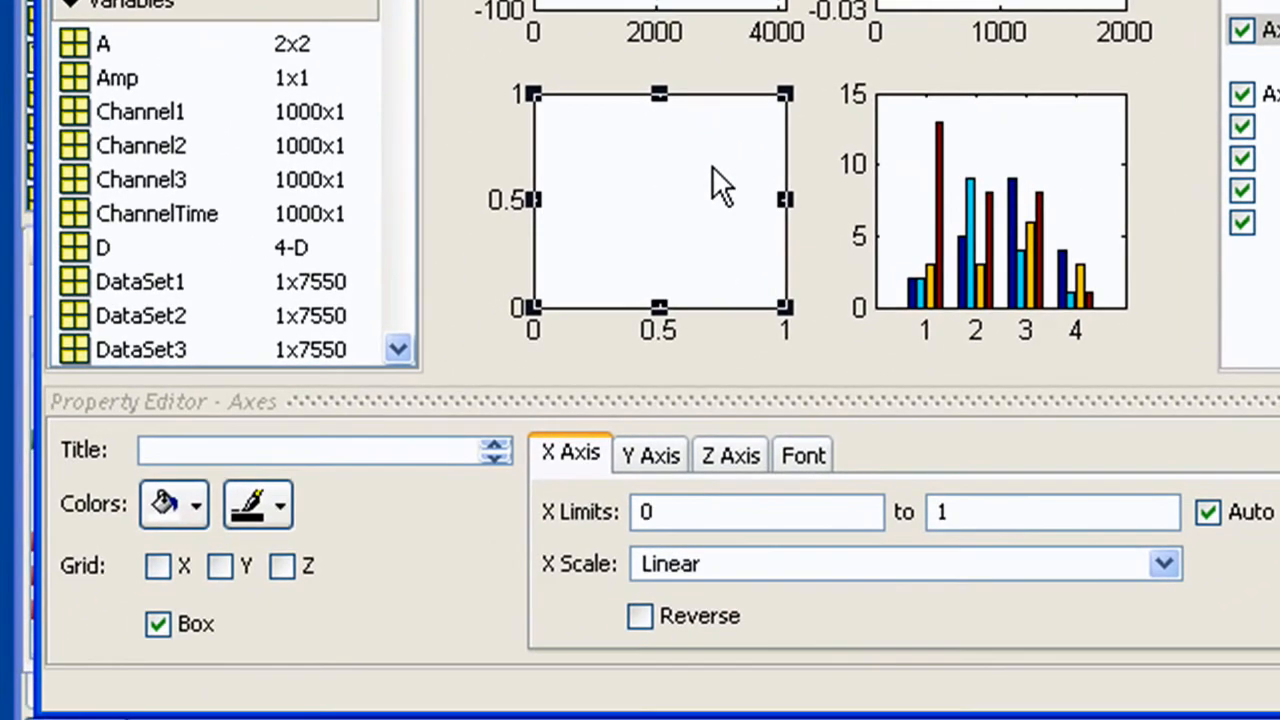
scroll(396, 217, down, 5)
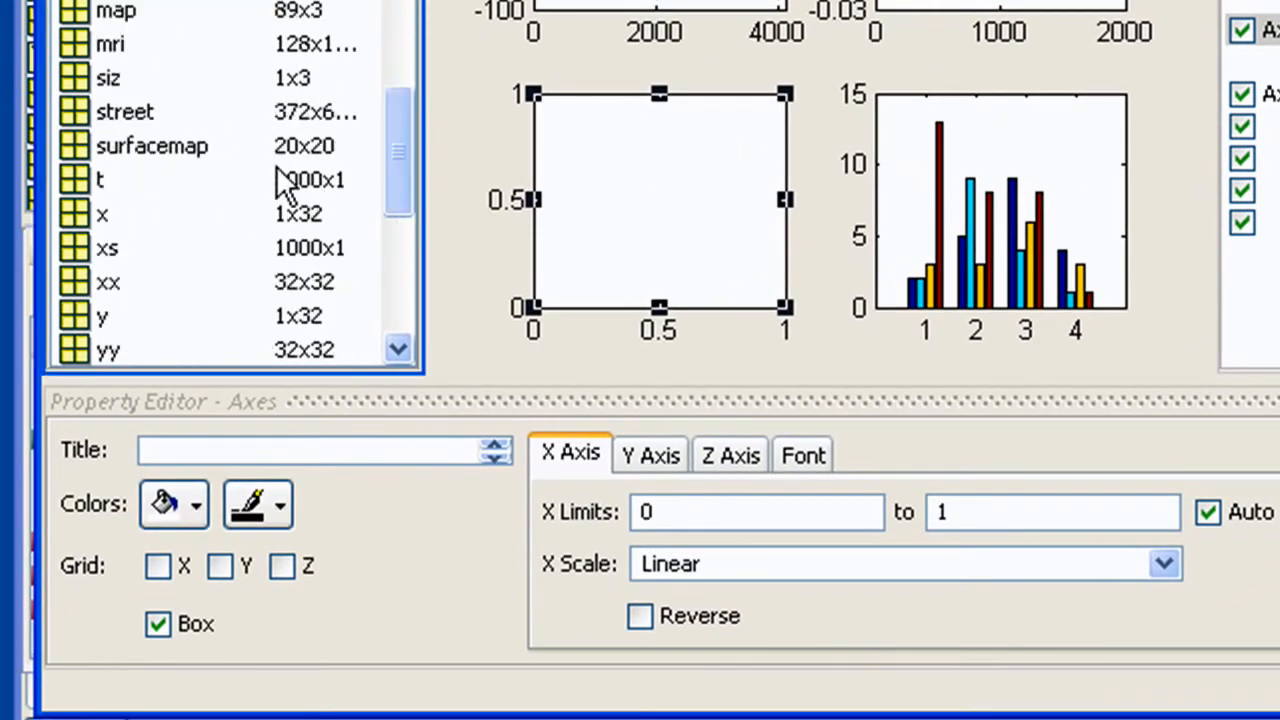
click(134, 108)
right_click(138, 115)
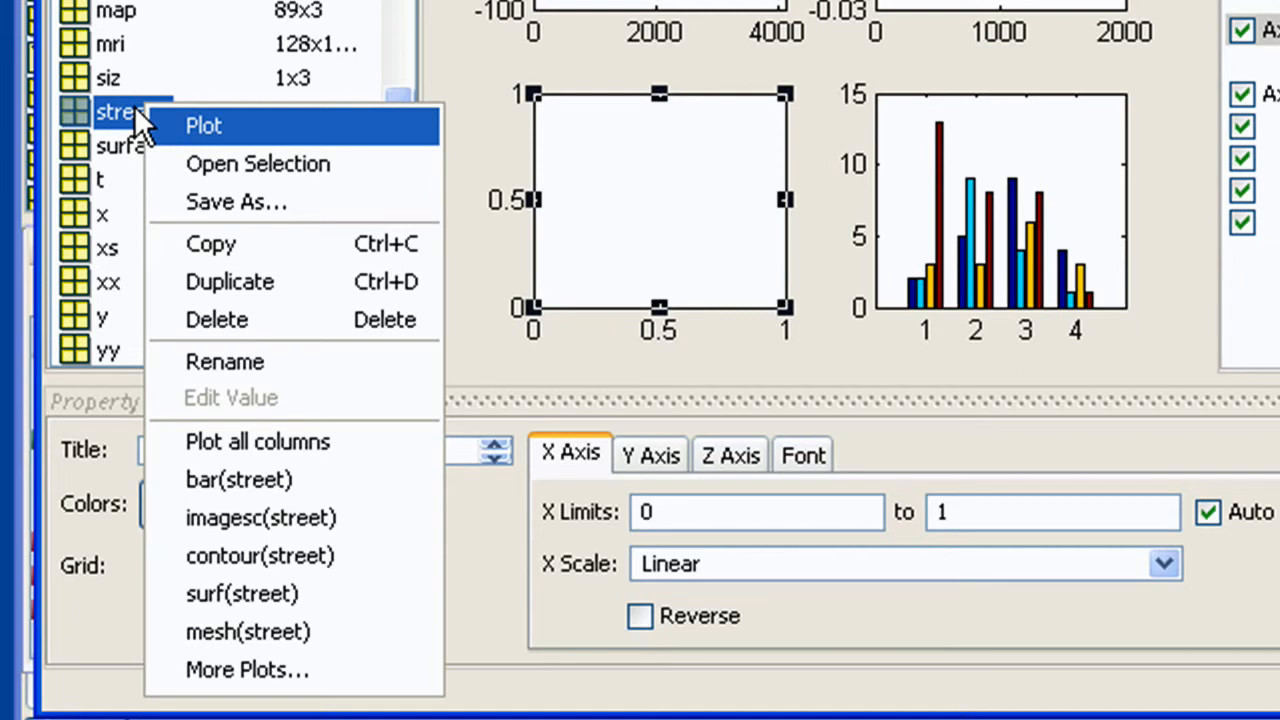
click(398, 540)
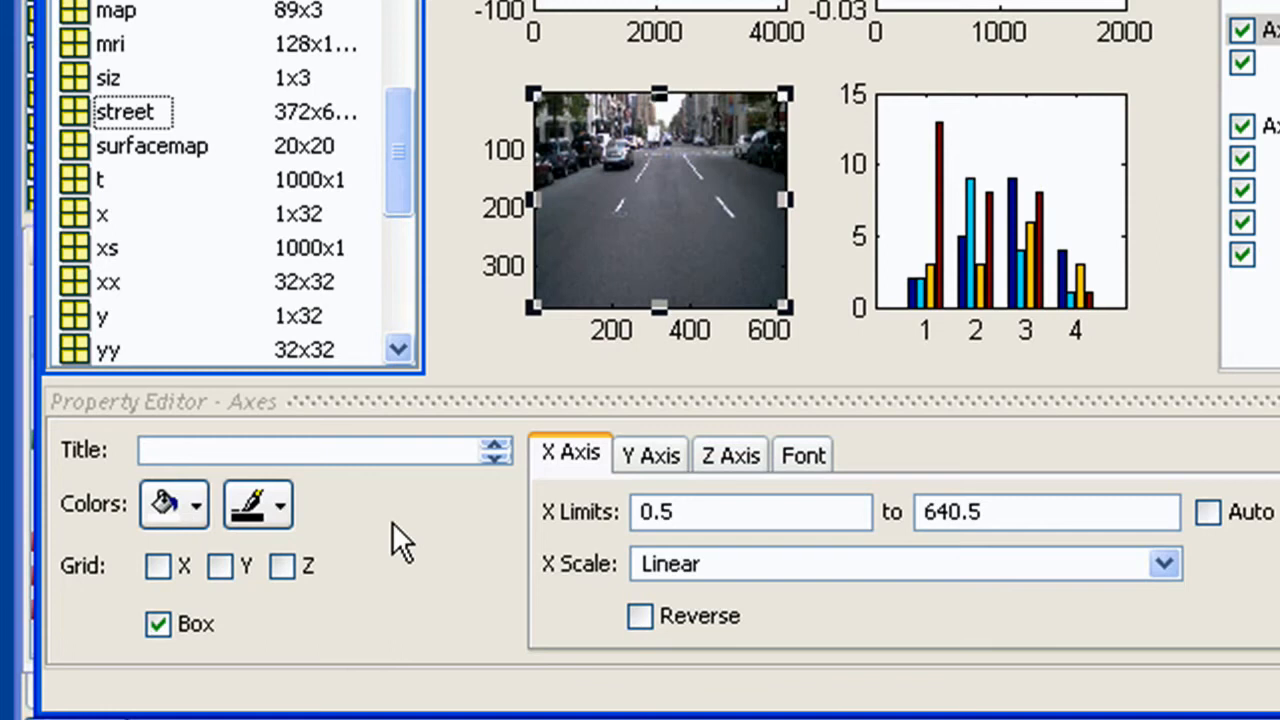
Delete the bar chart axes and add 3D axes to the empty slot of a 2x2 subplot layout
click(1052, 128)
key(Delete)
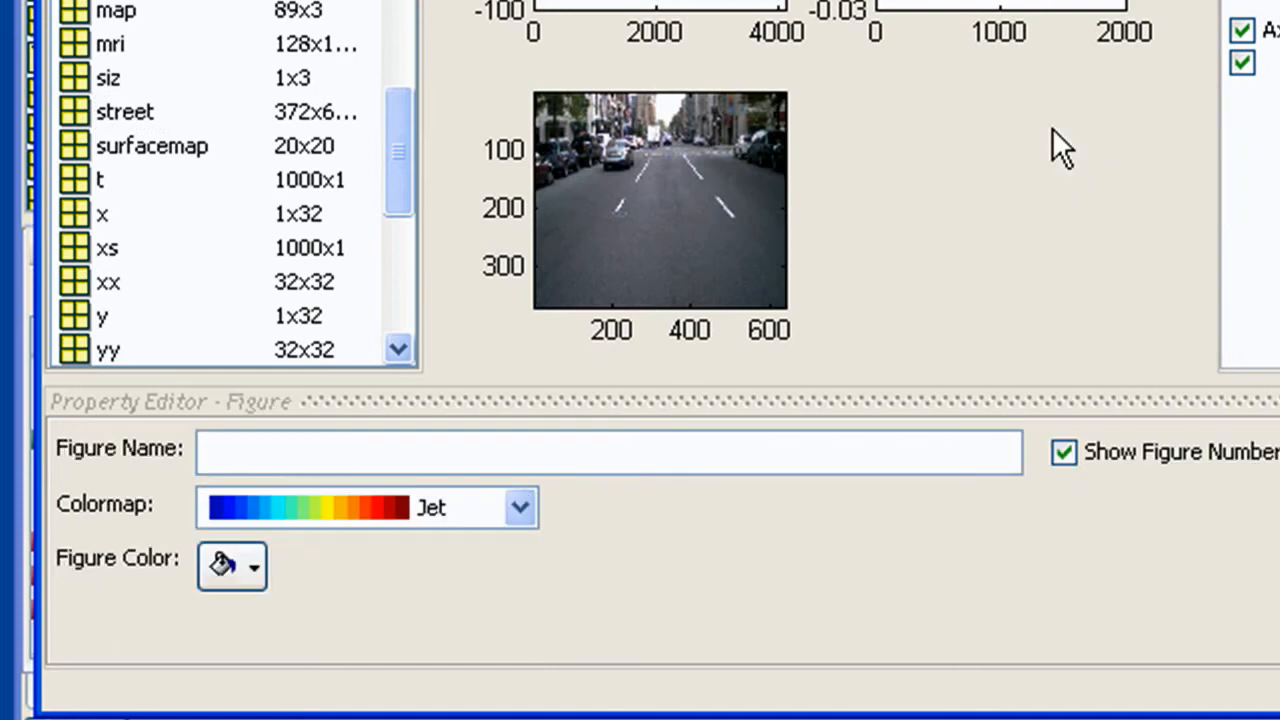
scroll(400, 176, up, 10)
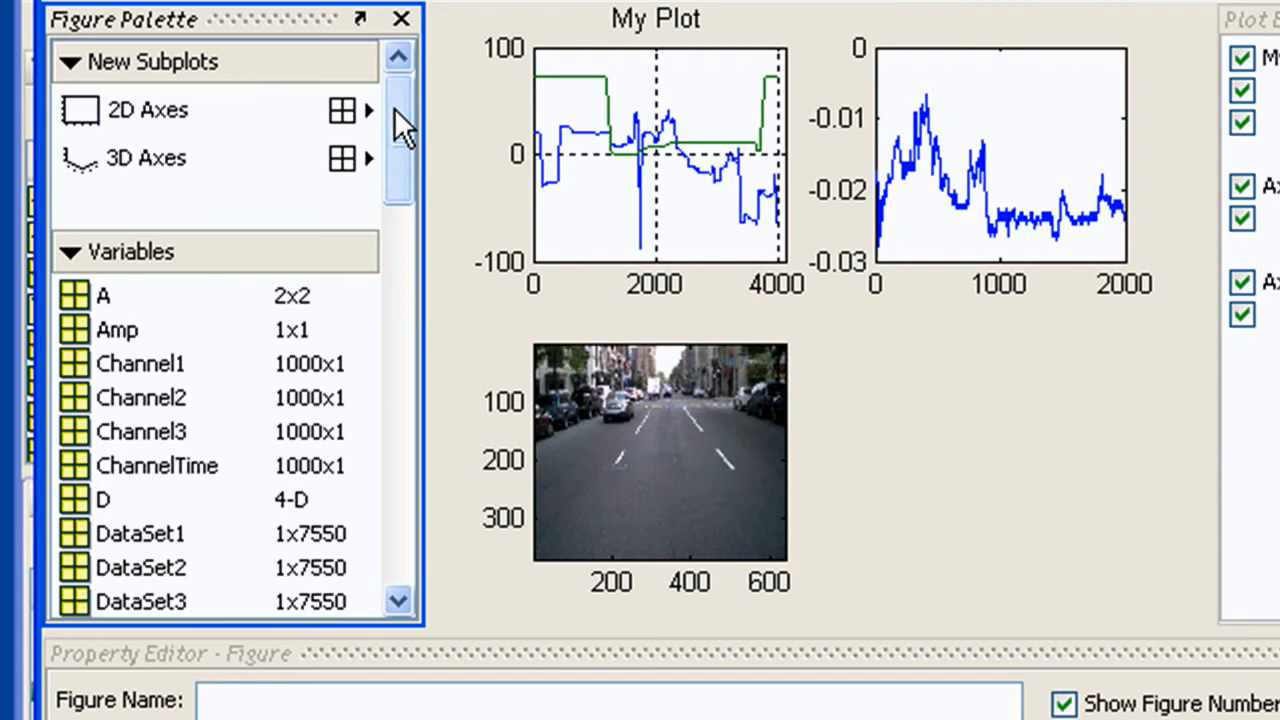
click(340, 159)
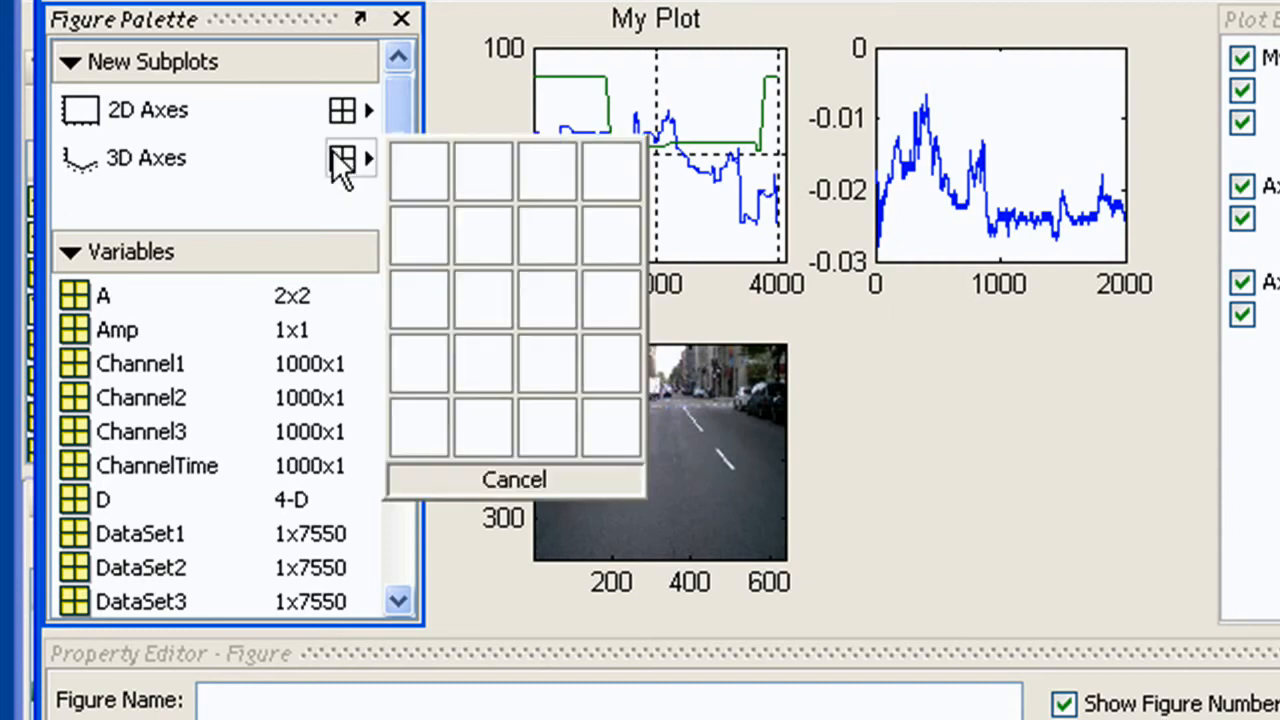
click(456, 223)
Plot the surfacemap variable as a surface in the new 3D axes
scroll(402, 360, down, 15)
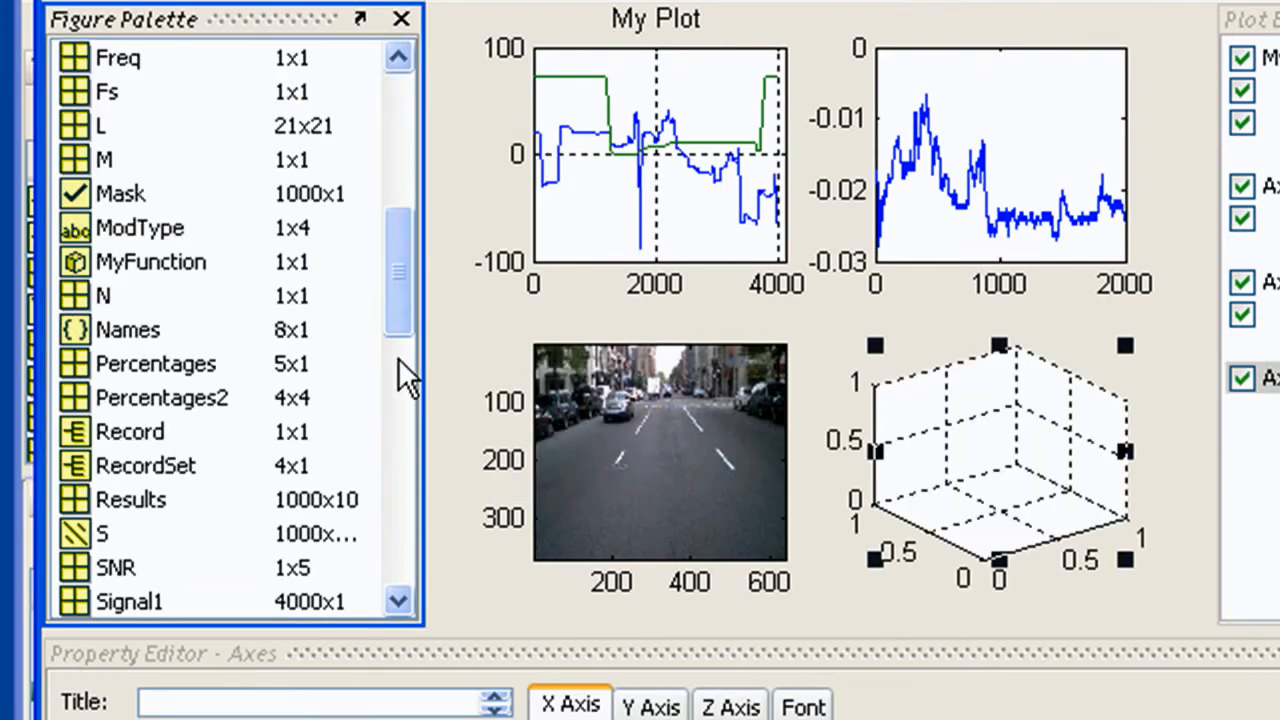
drag(82, 405, 996, 468)
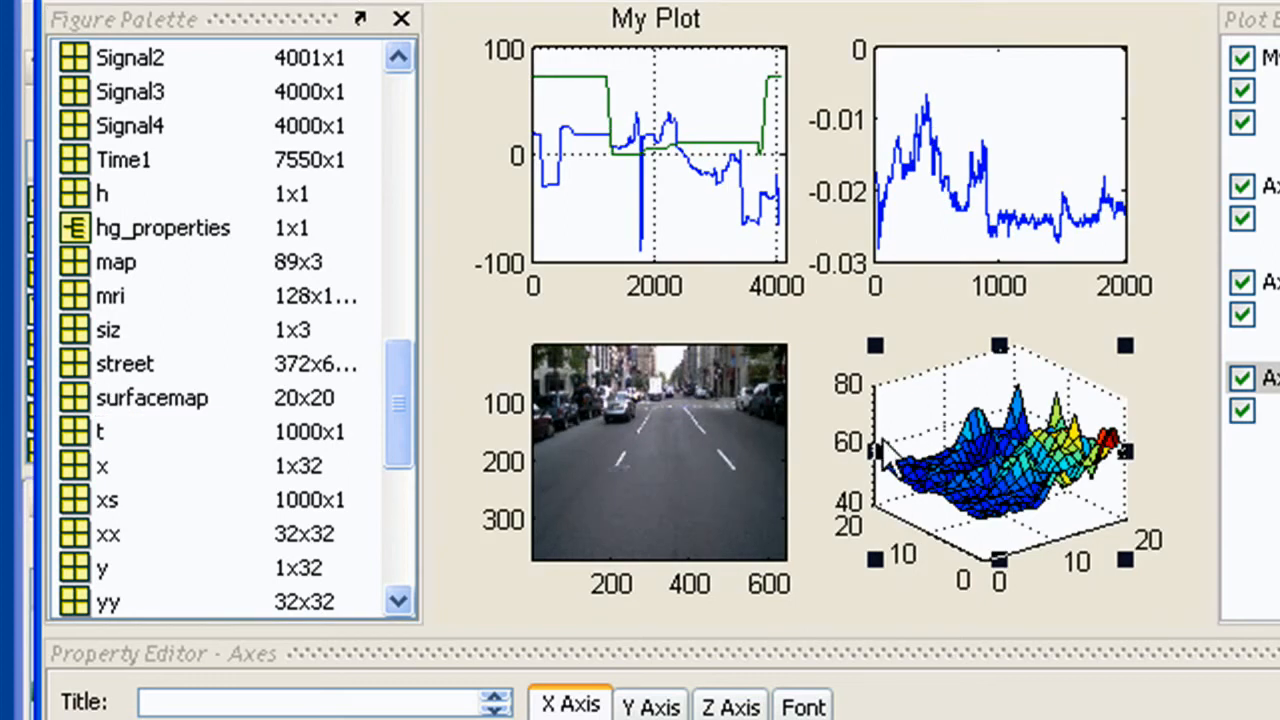
Delete the street image axes and stretch the My Plot axes down to fill the left column
click(508, 372)
key(Delete)
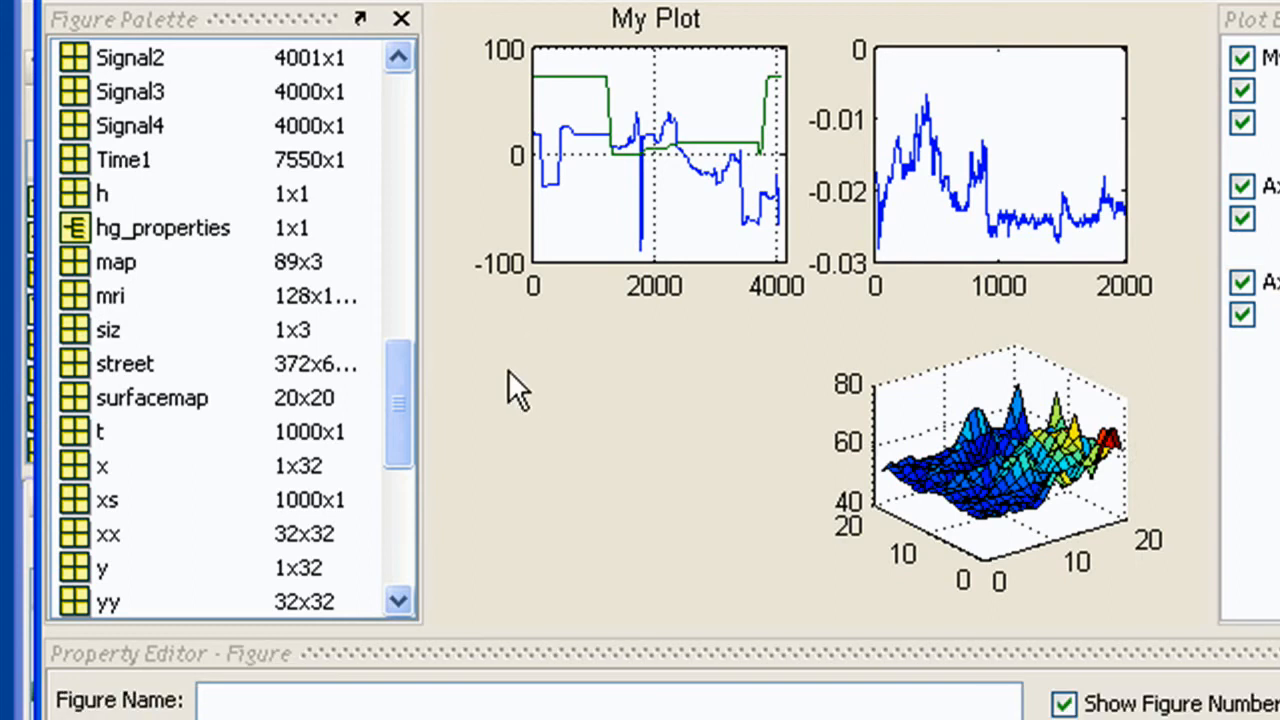
click(676, 202)
drag(622, 262, 616, 593)
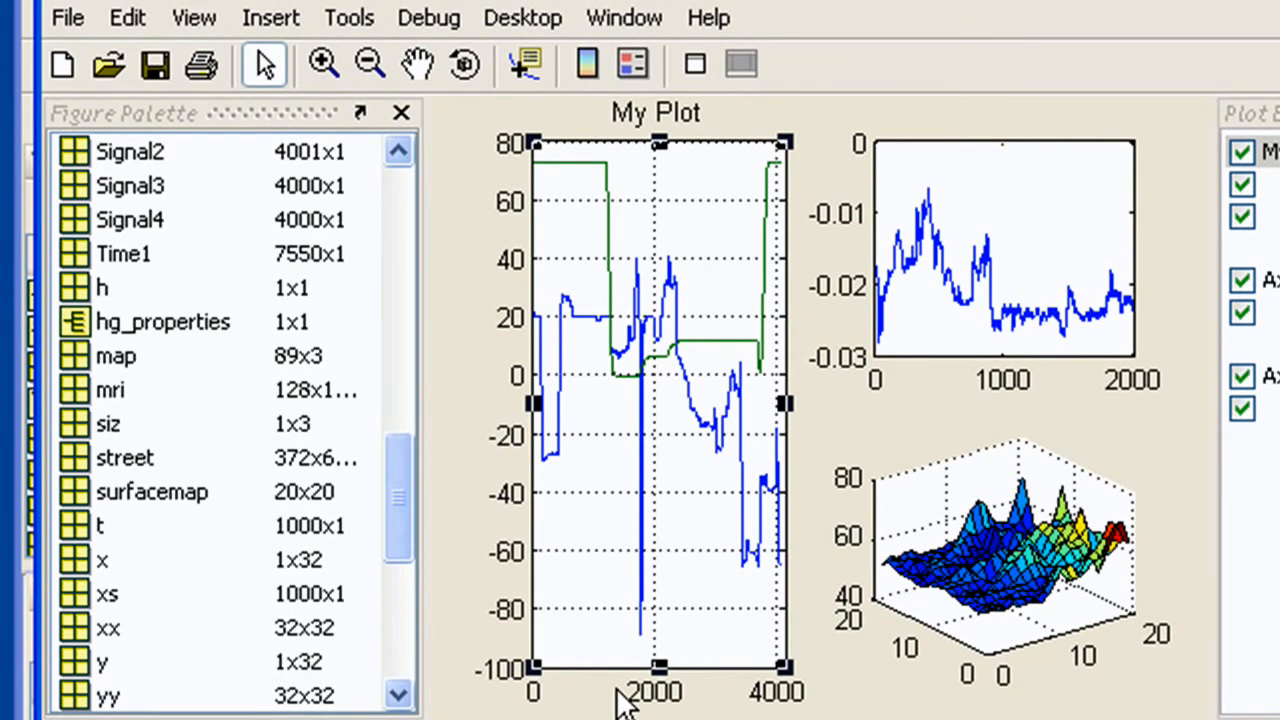
Add a text arrow annotation labelled Event pointing at the late dip in the My Plot signal
click(342, 17)
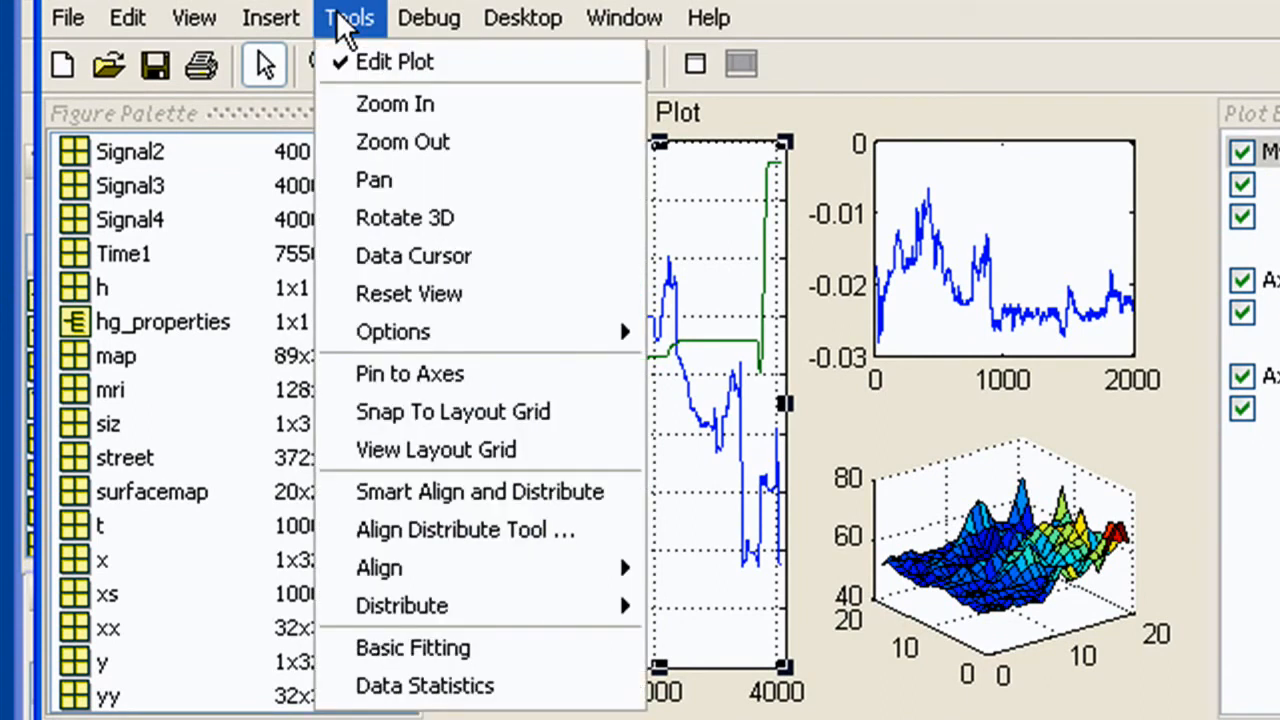
click(896, 66)
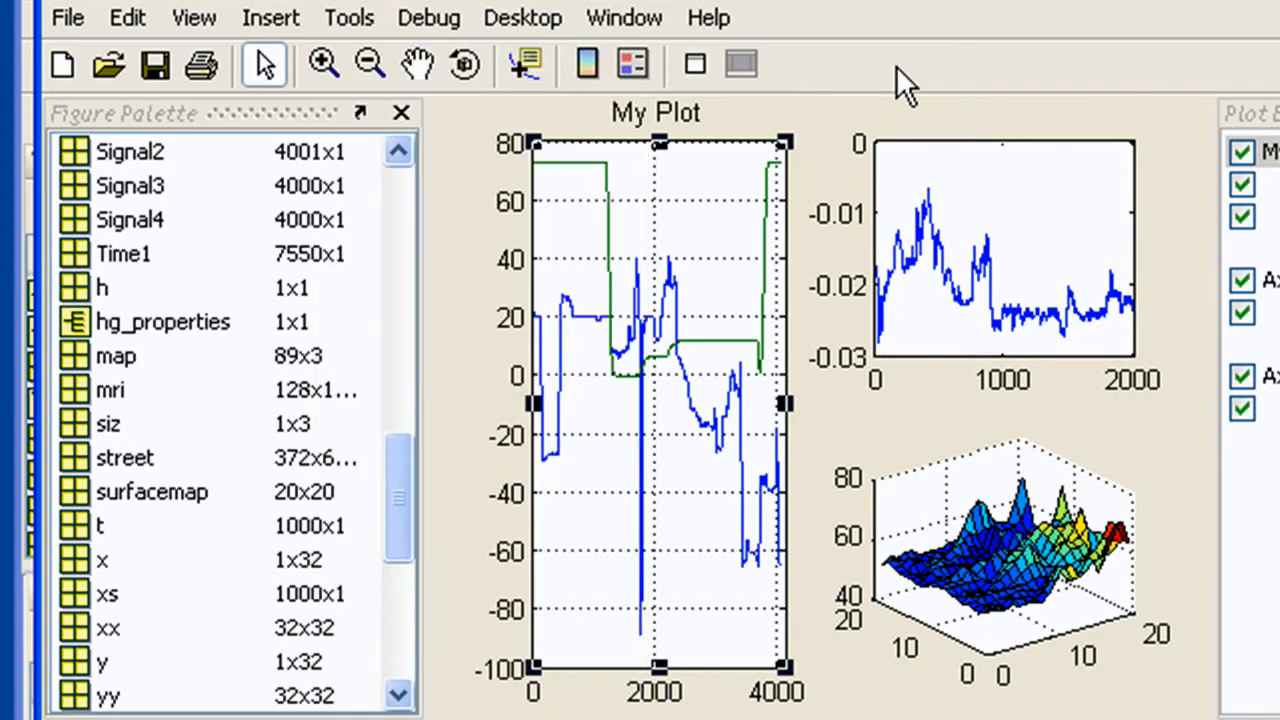
click(399, 658)
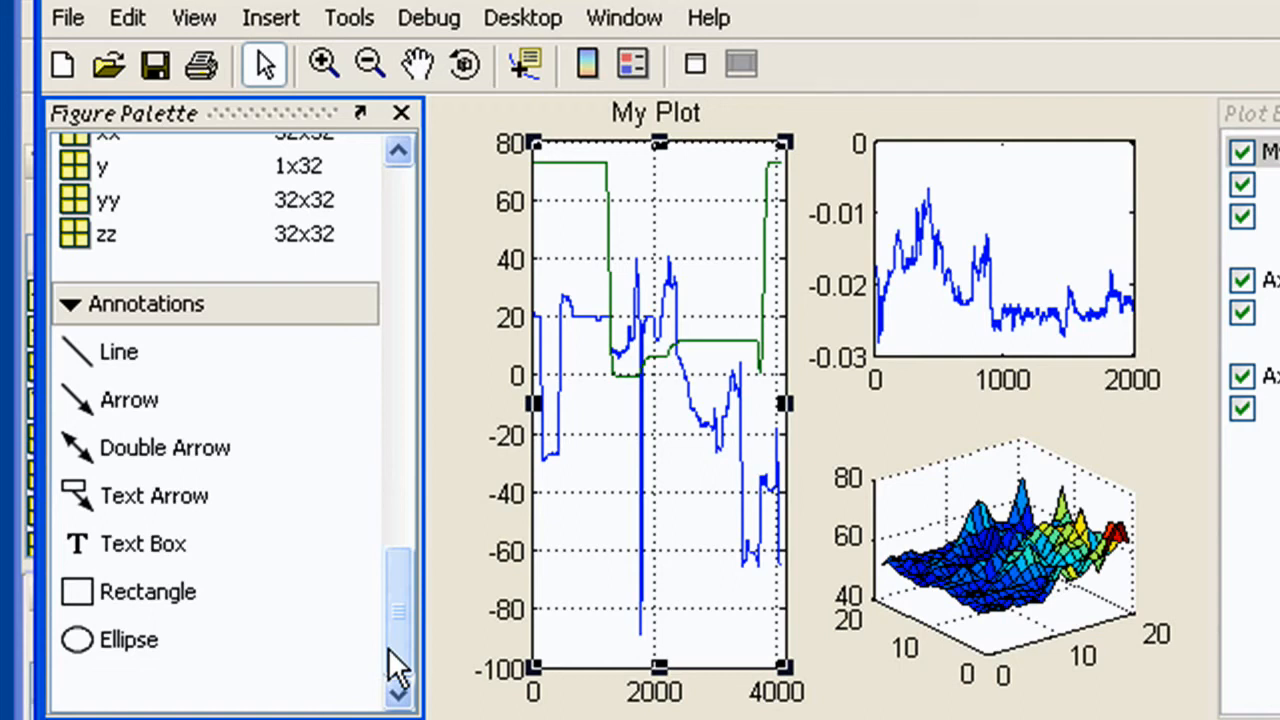
click(101, 511)
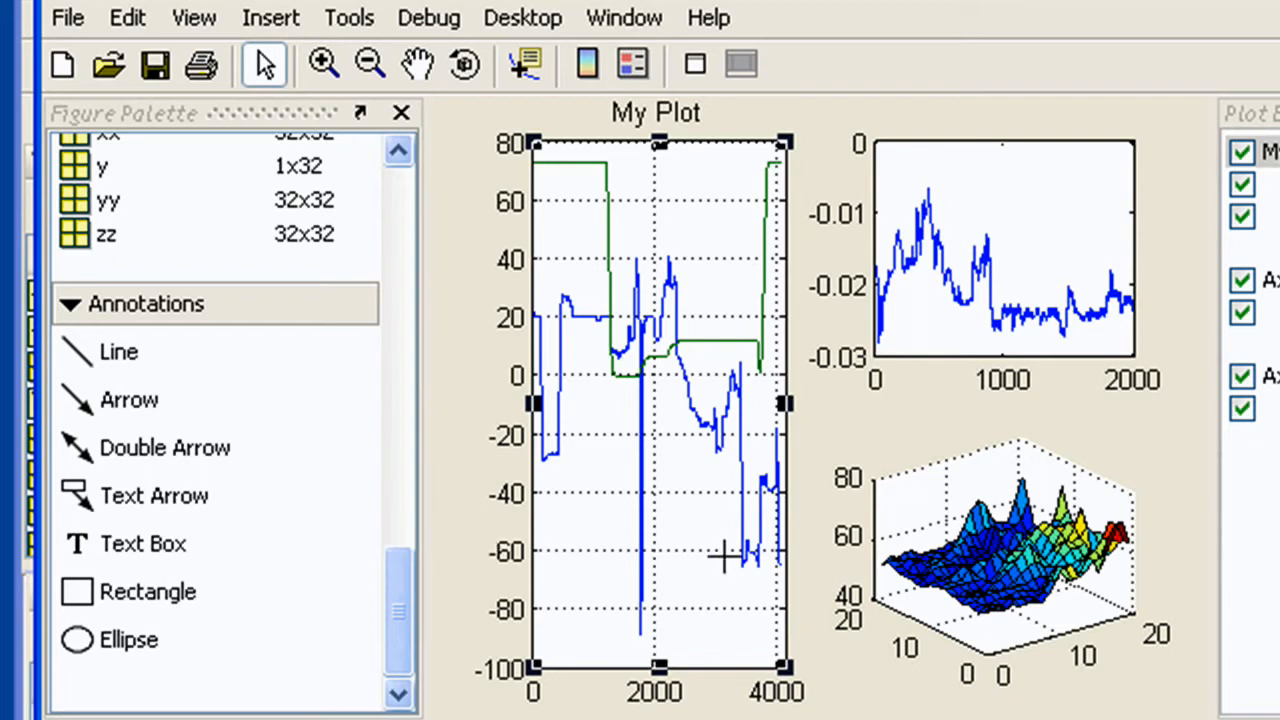
drag(722, 556, 630, 636)
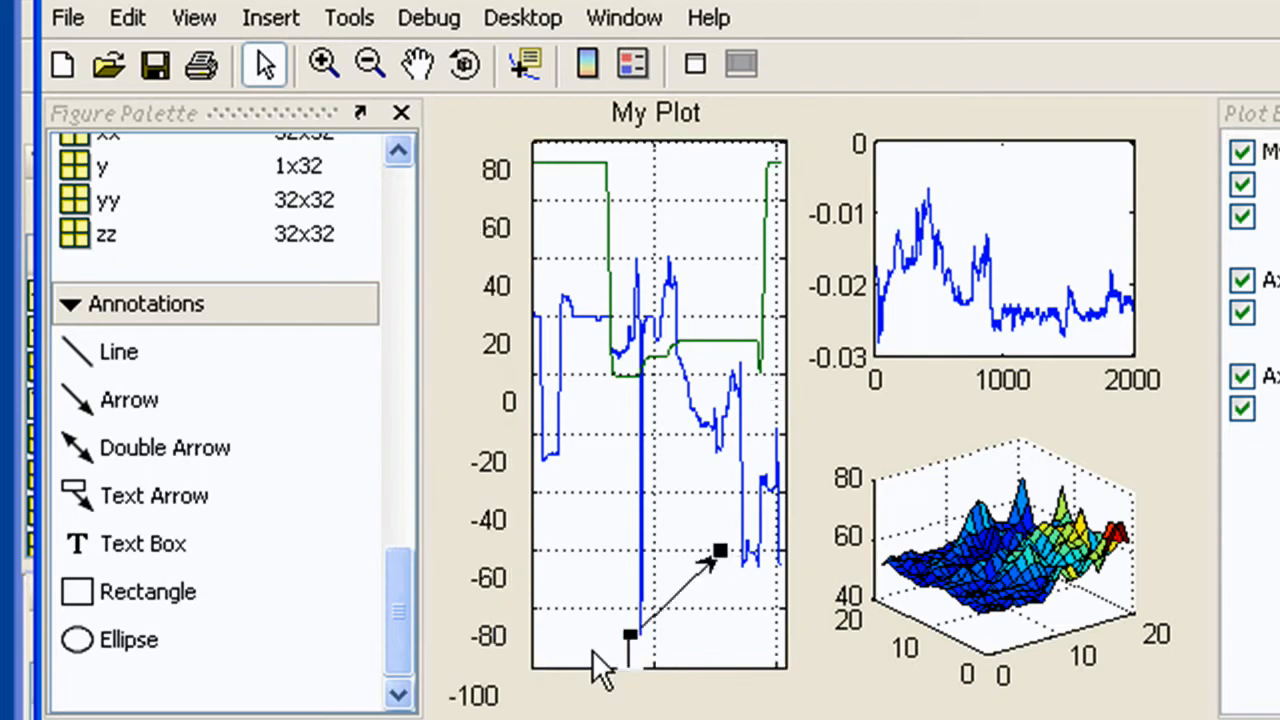
text(Event)
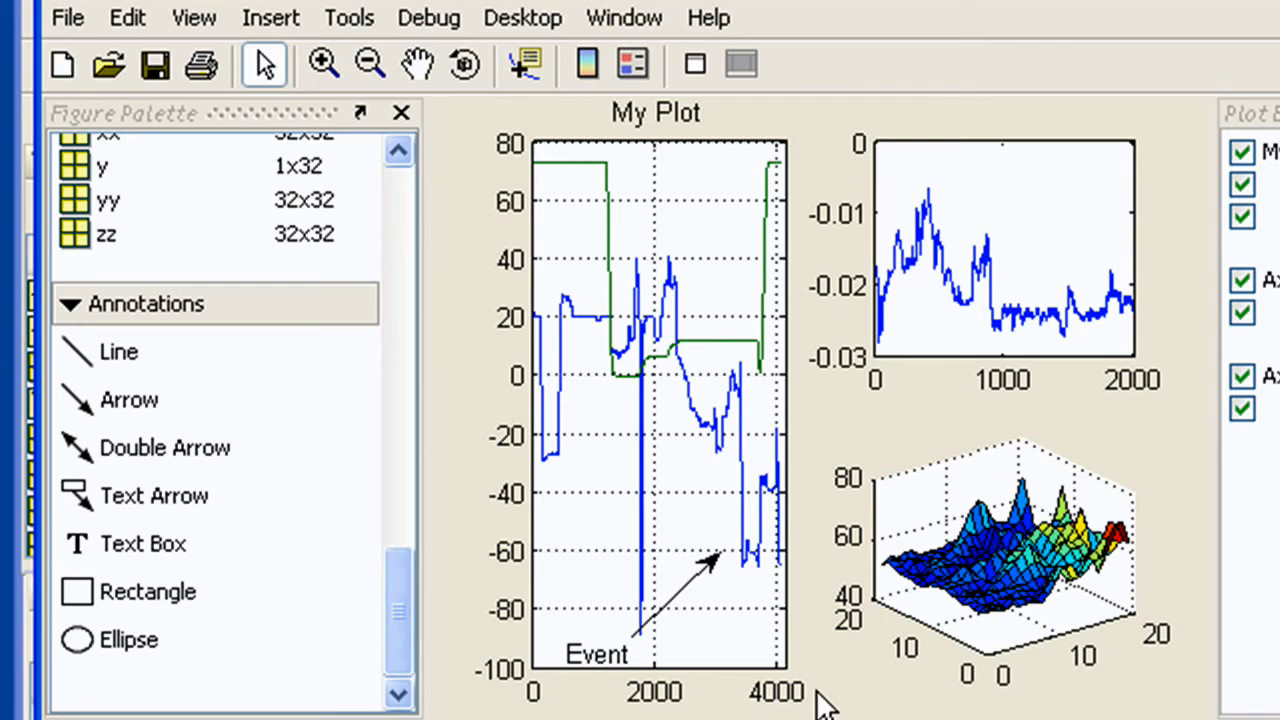
click(699, 72)
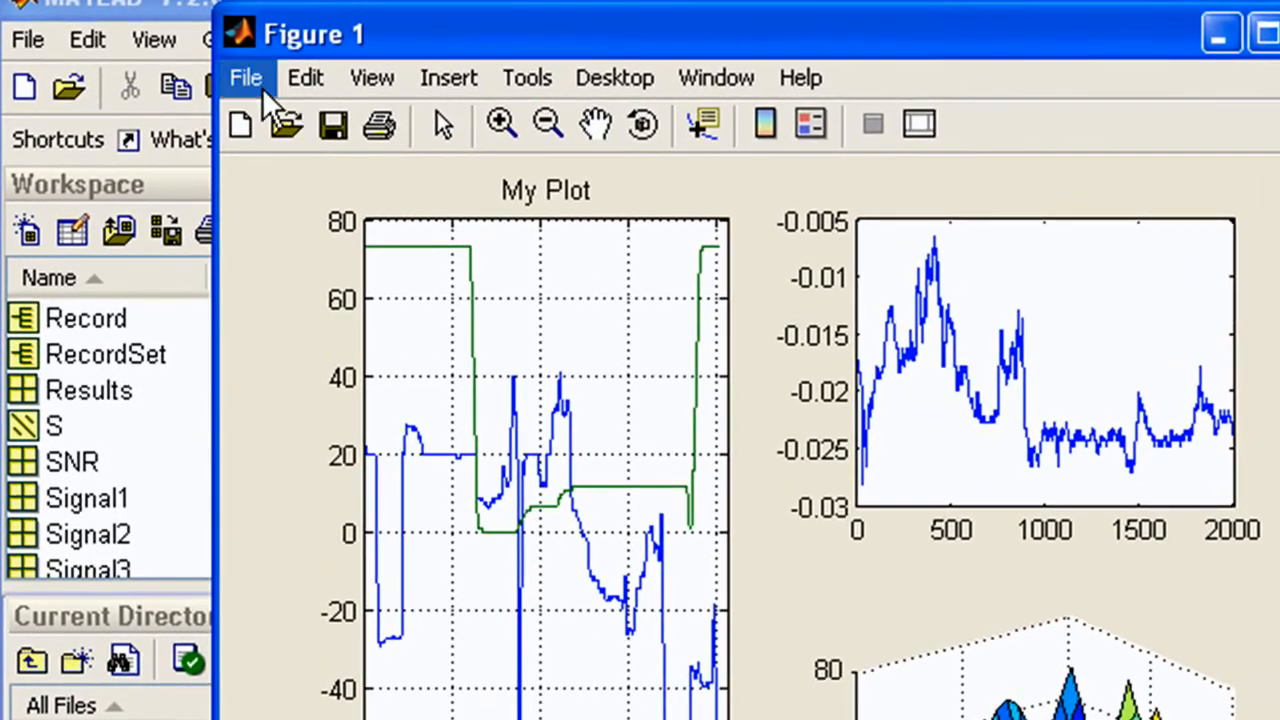
Save the figure as myplot.fig
click(226, 70)
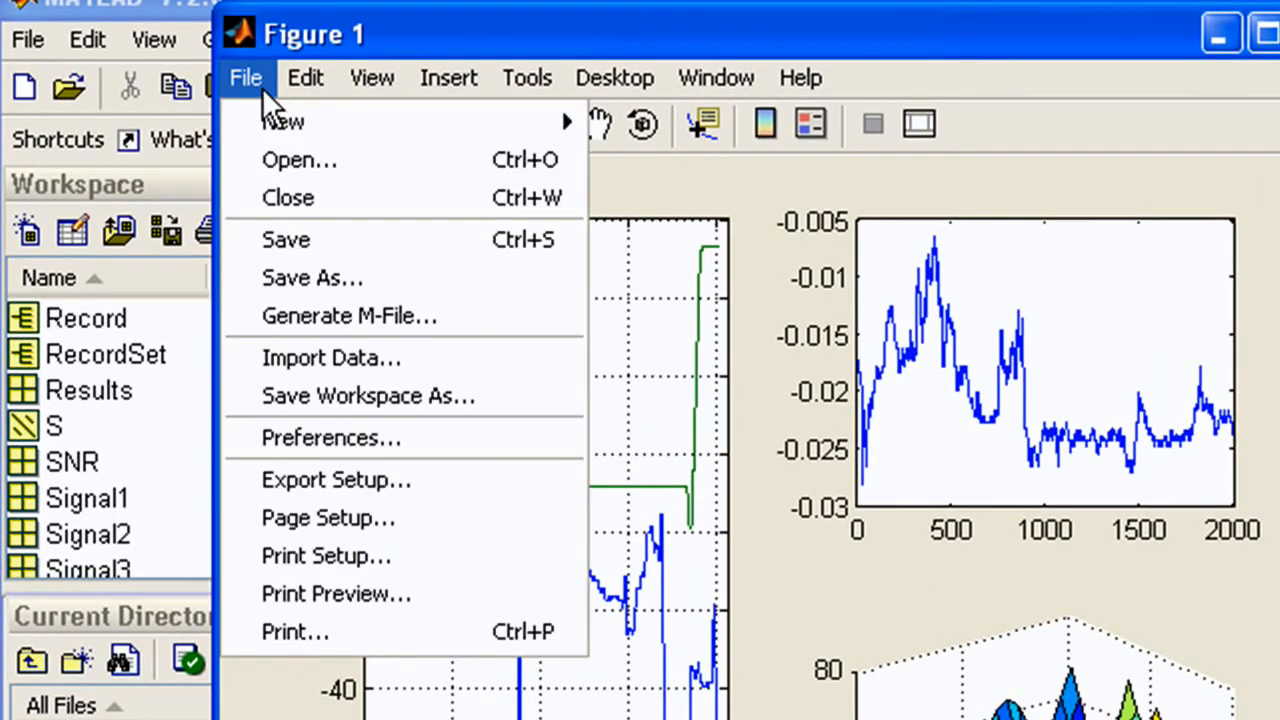
click(474, 251)
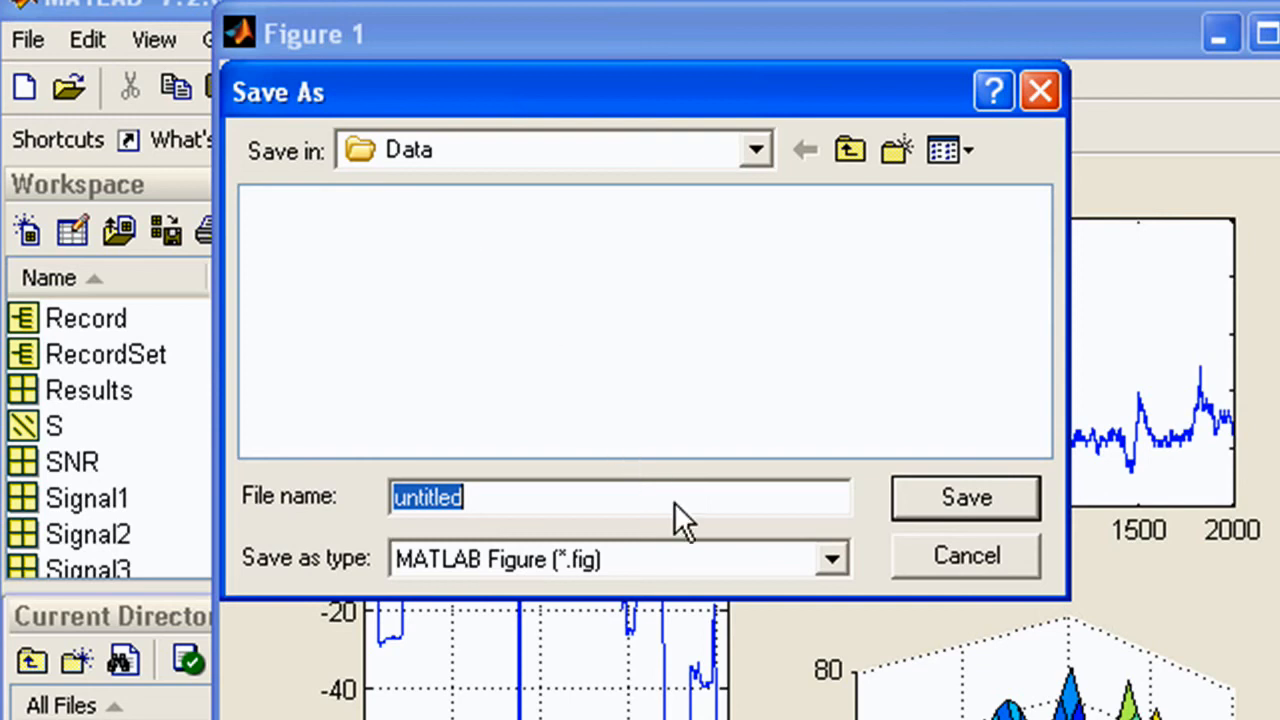
text(myplot.fig)
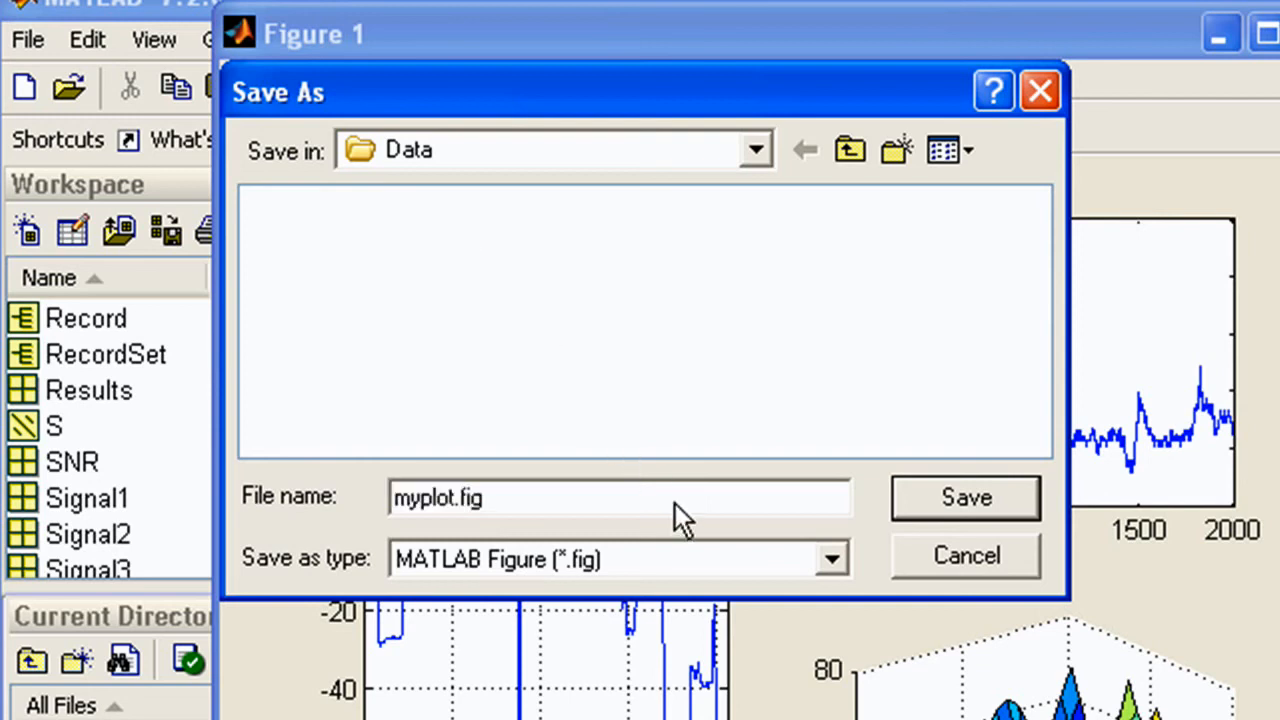
click(1016, 506)
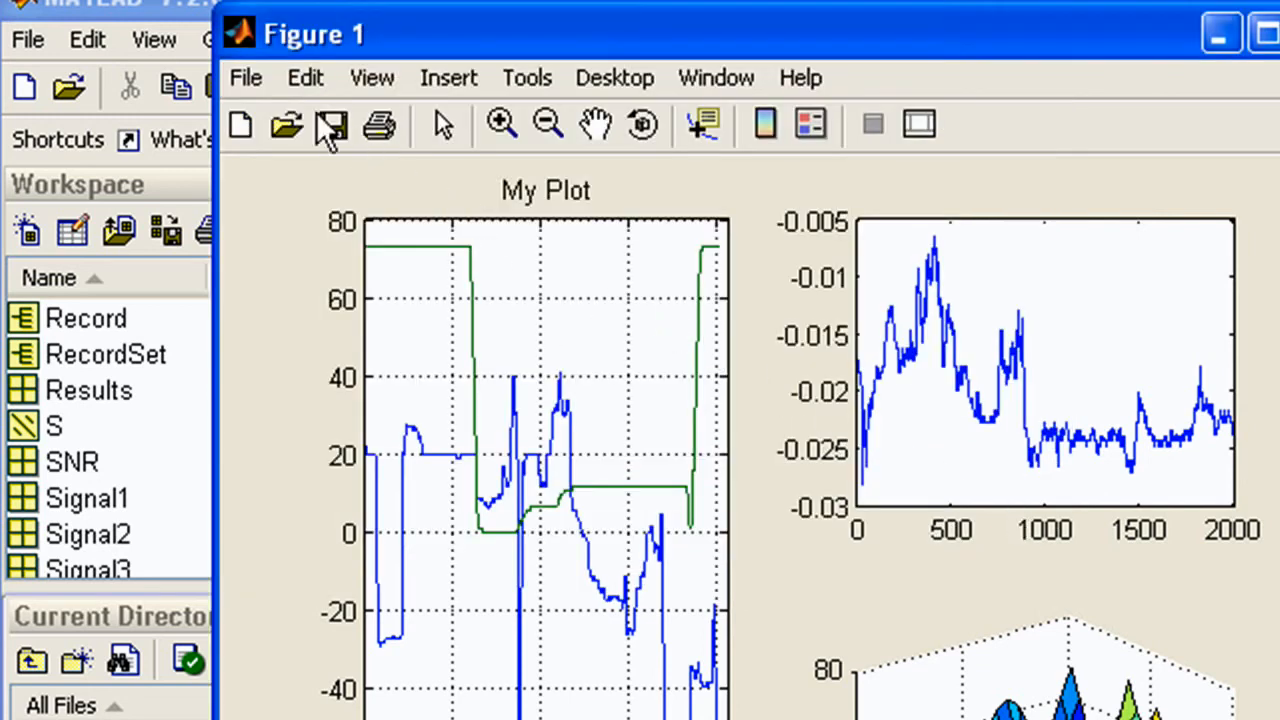
Save a copy of the figure as a JPEG image named myplot
click(245, 78)
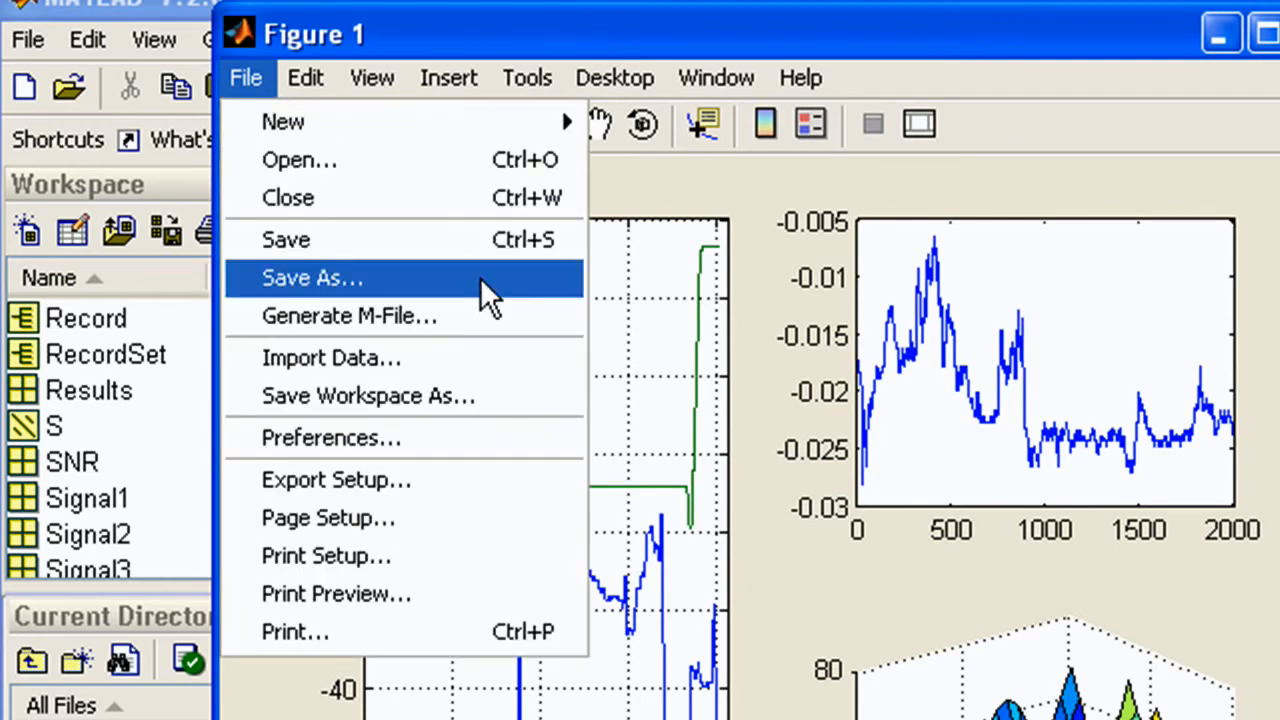
click(480, 280)
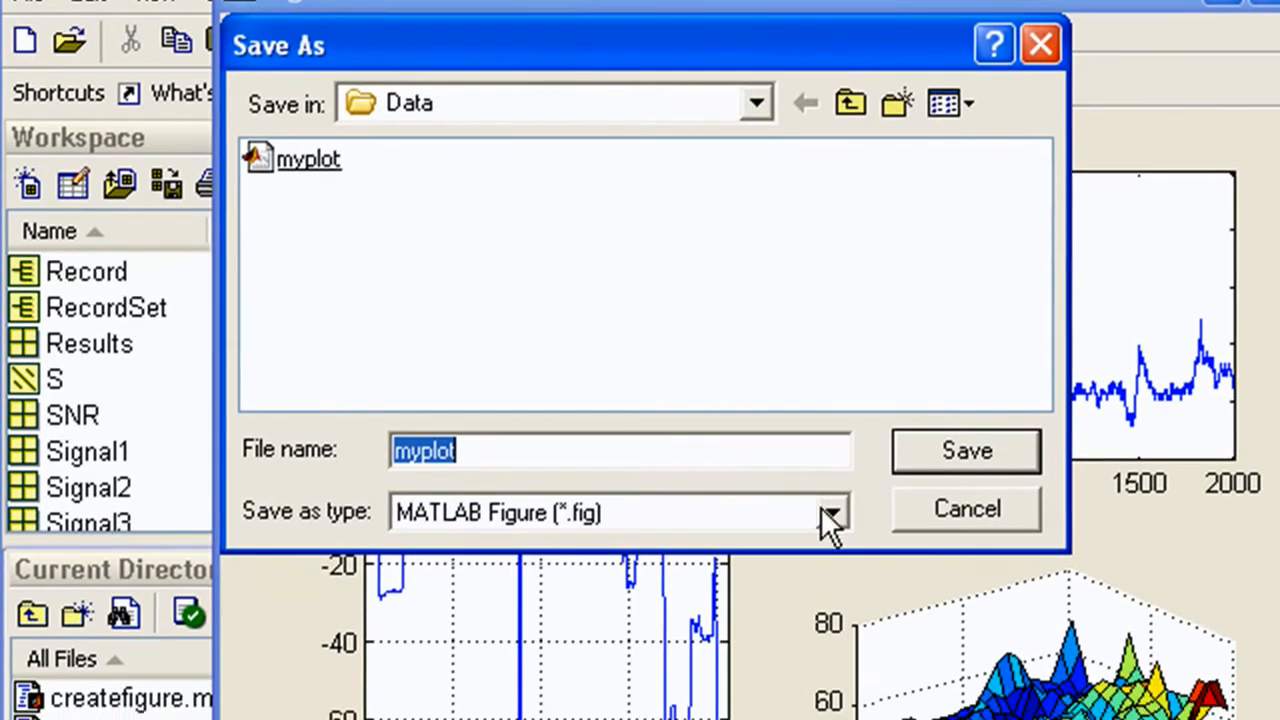
click(830, 513)
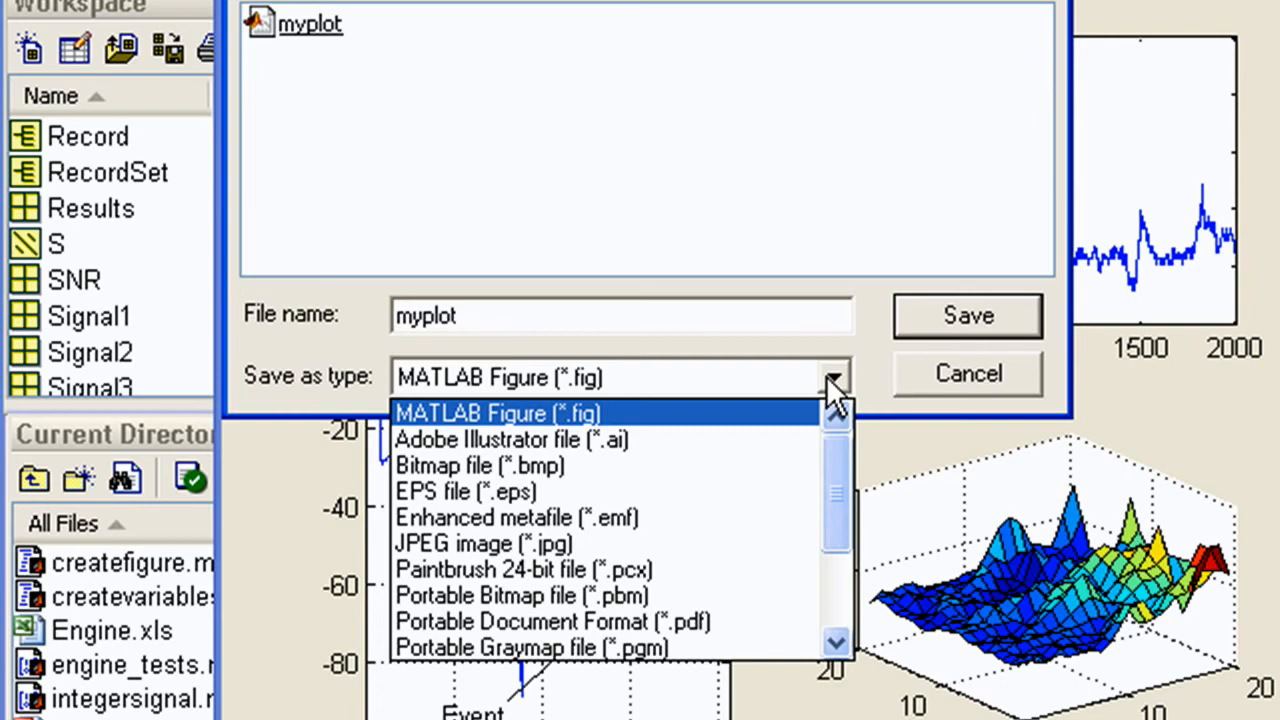
click(544, 542)
click(914, 331)
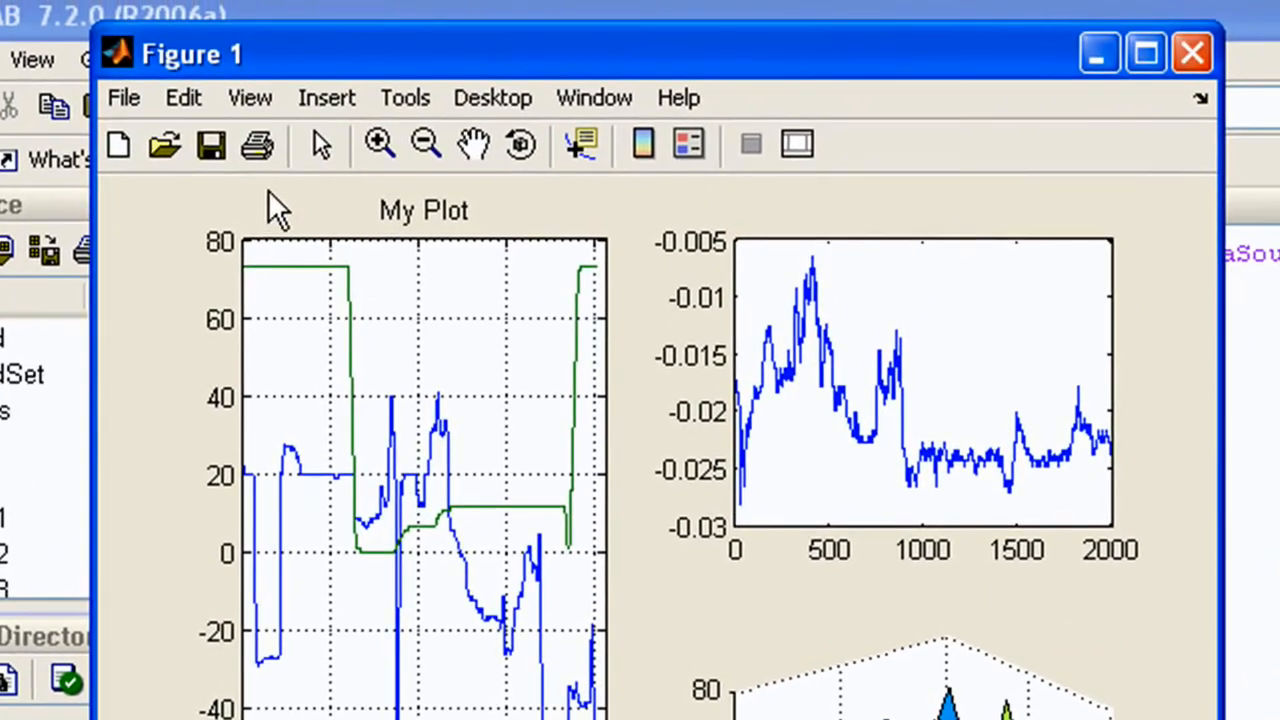
Generate an M-file from the figure and save it as createfigure in the Data folder
click(200, 2)
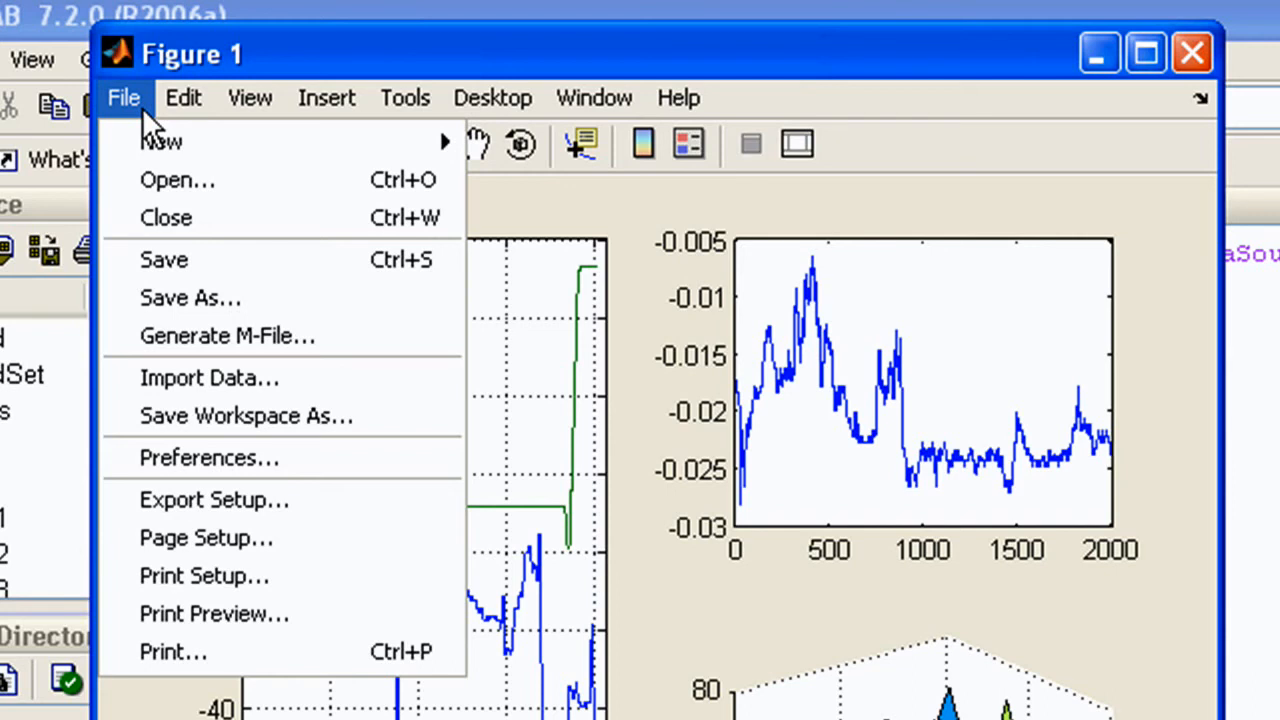
click(430, 349)
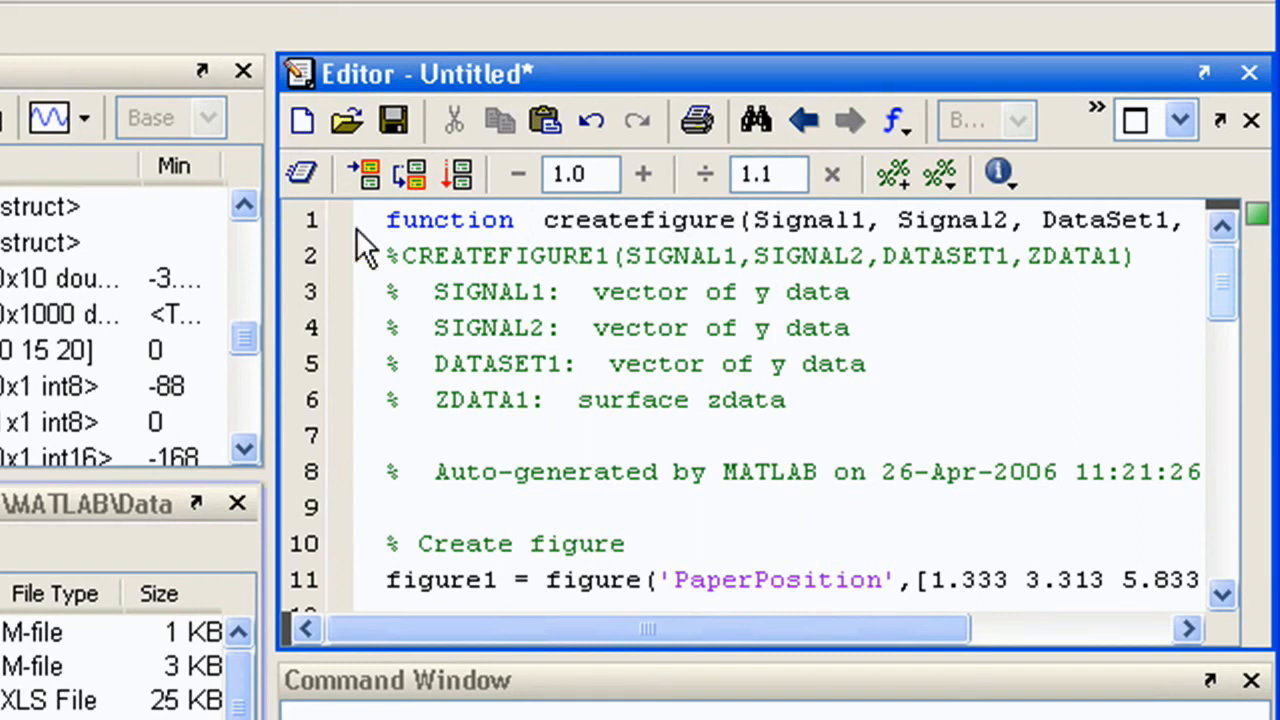
scroll(1220, 332, down, 5)
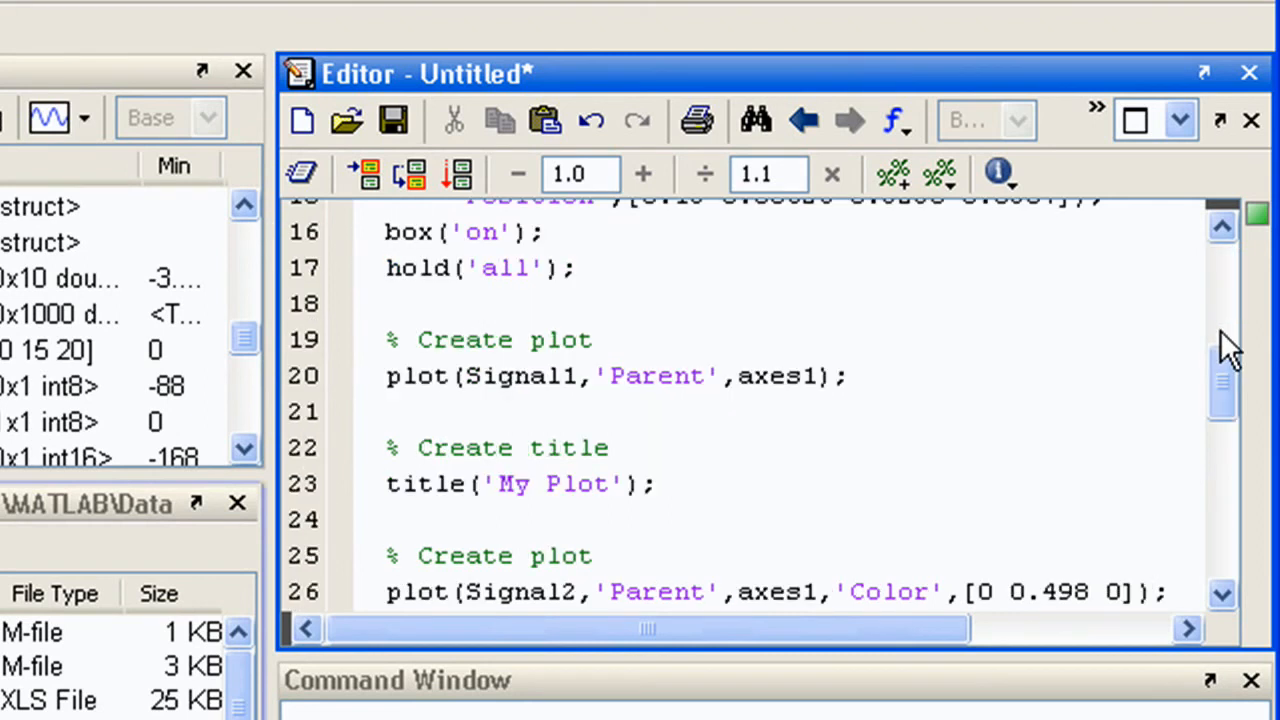
scroll(1234, 474, down, 8)
scroll(1232, 465, up, 8)
scroll(1230, 410, up, 5)
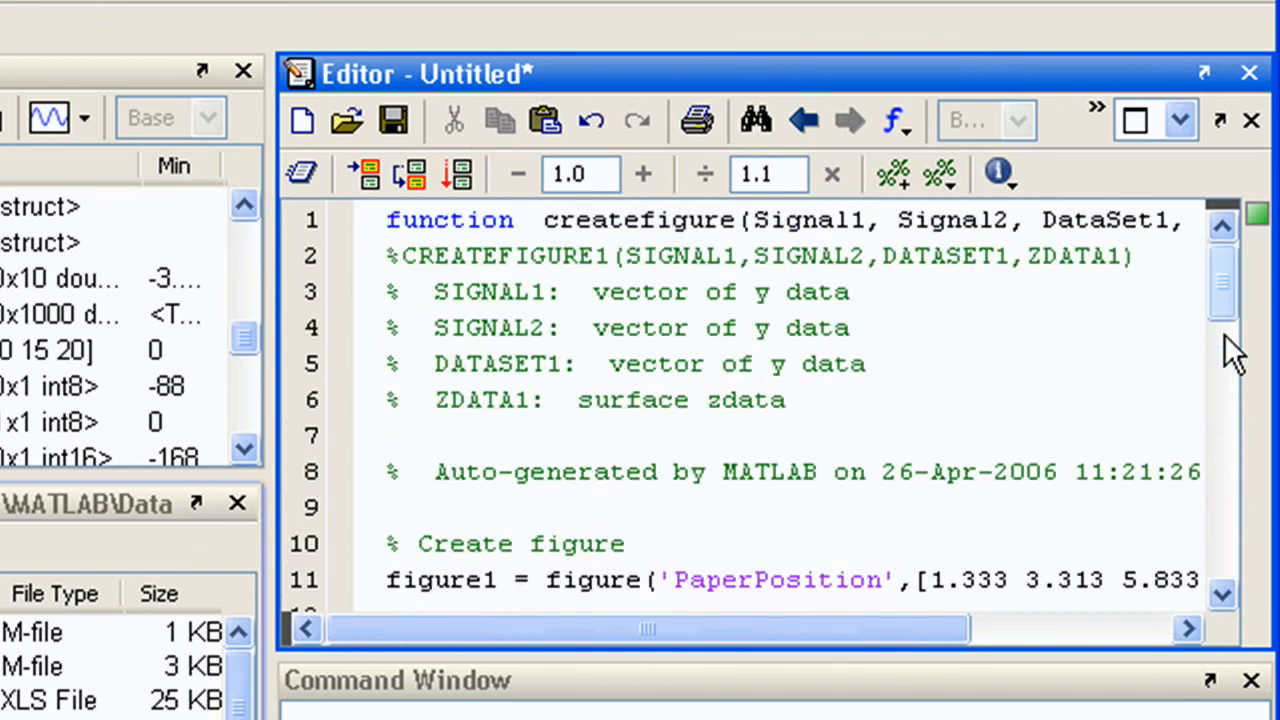
click(394, 121)
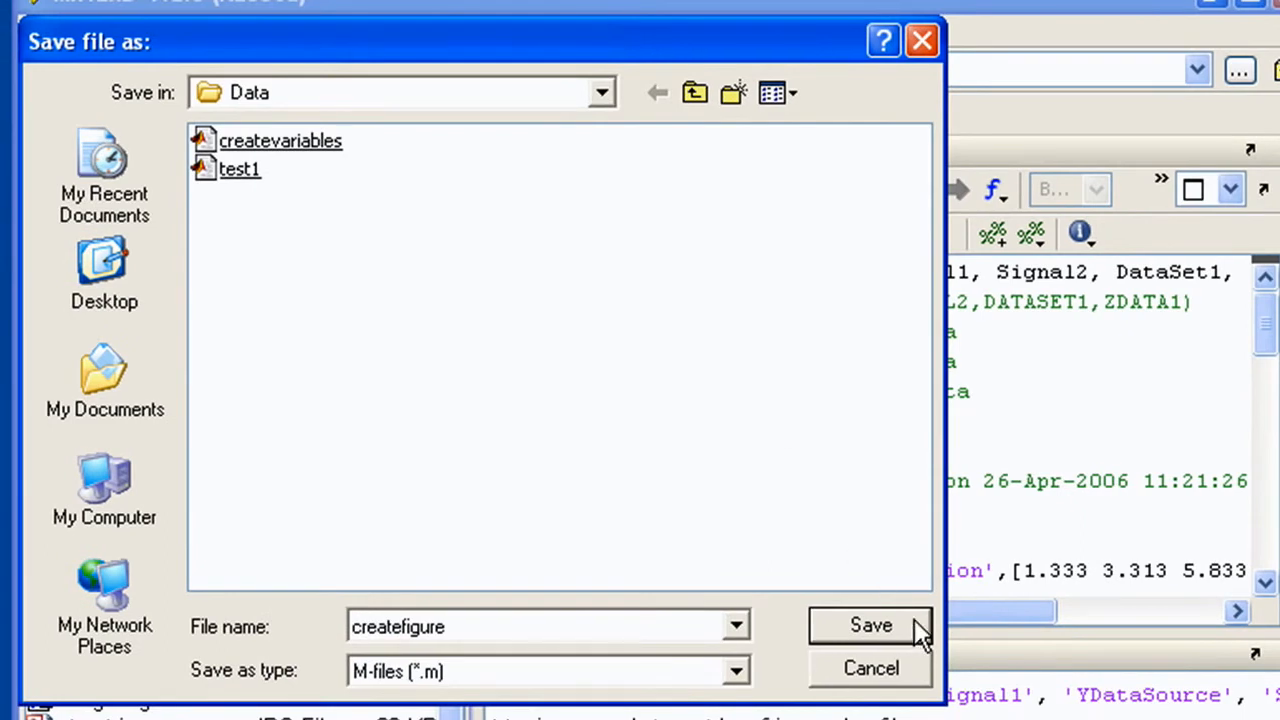
click(914, 621)
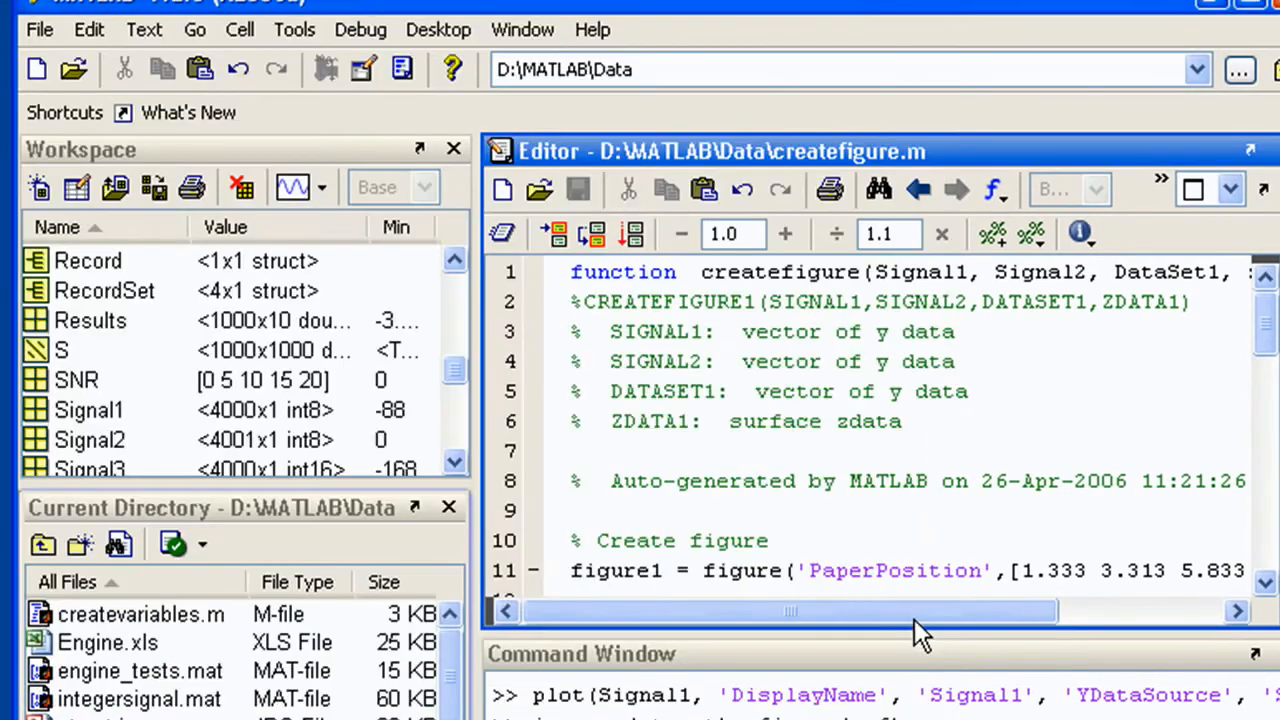
Run createfigure(Signal1,Signal2,Signal3,L) in the Command Window to rebuild the figure with new data
click(1032, 700)
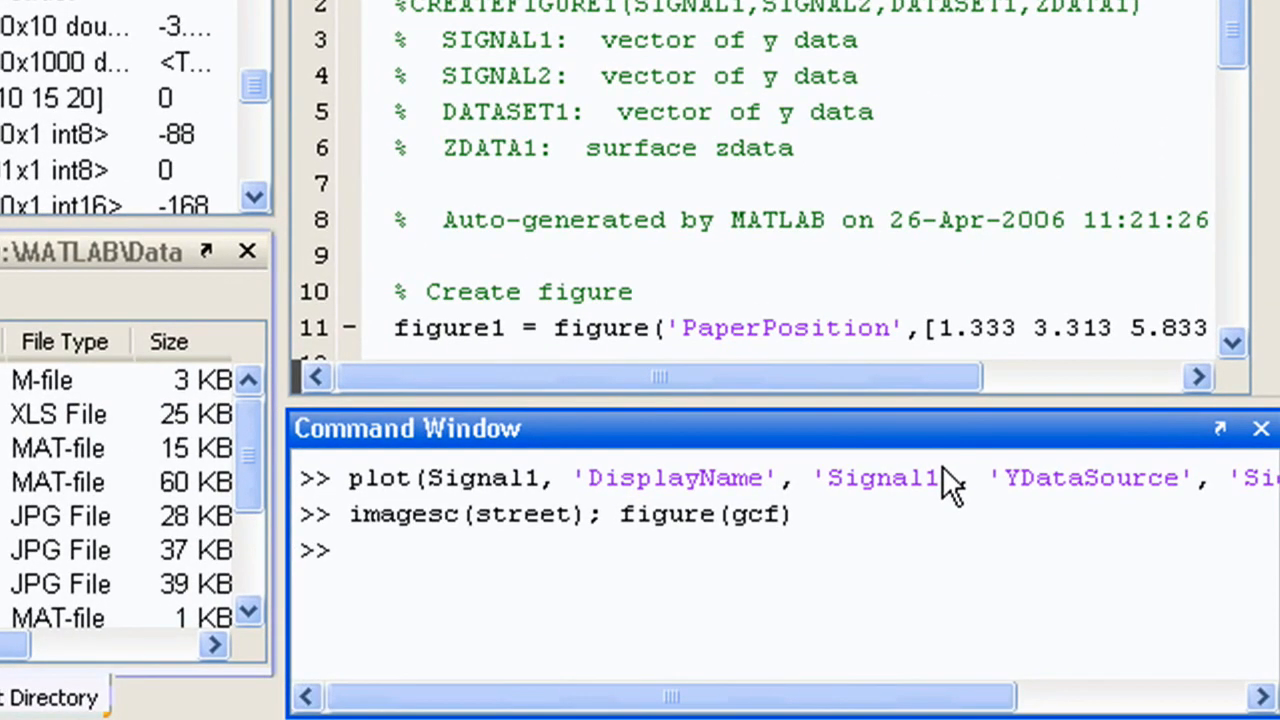
text(createfigure(Signal1)
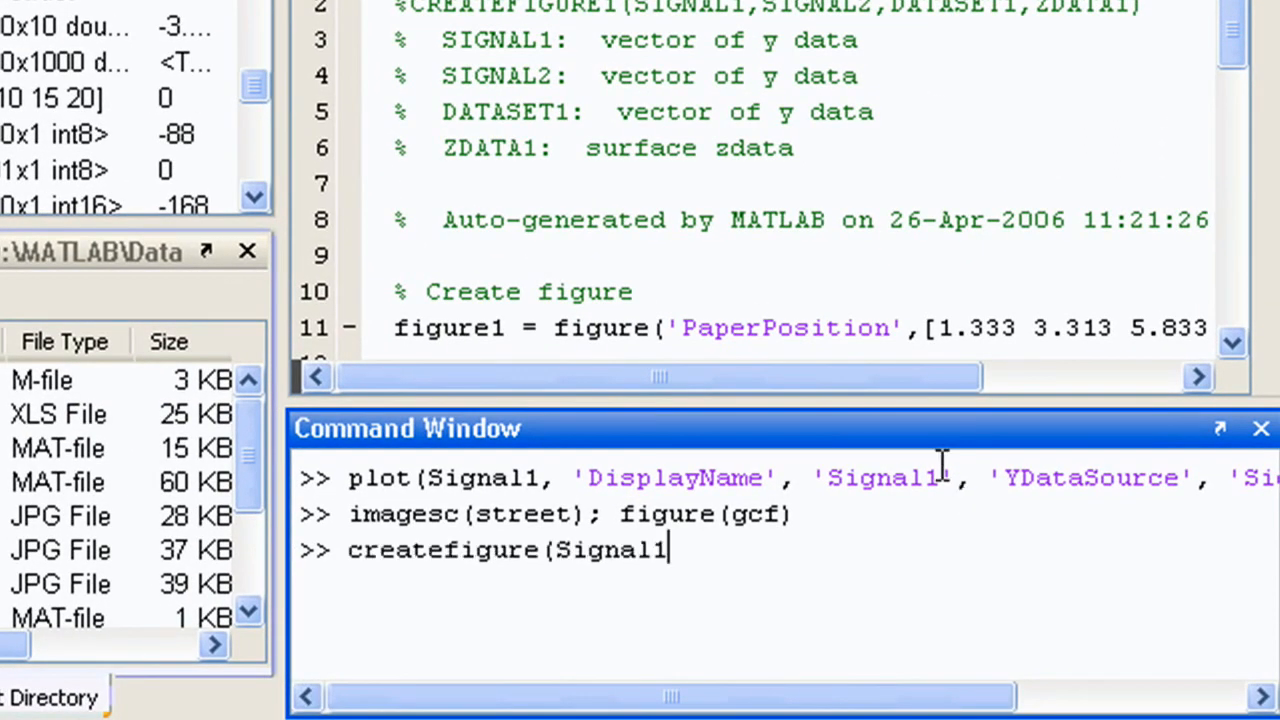
text(,Signal2,Signal3)
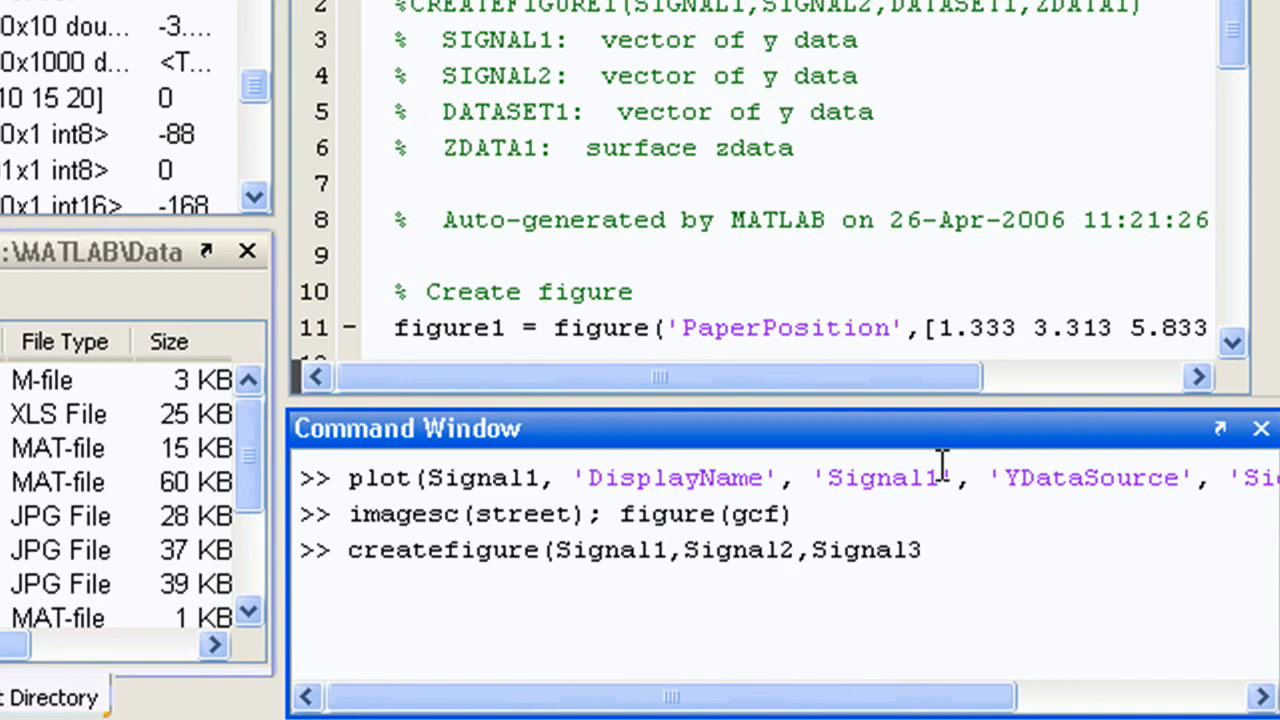
text(,L))
key(Return)
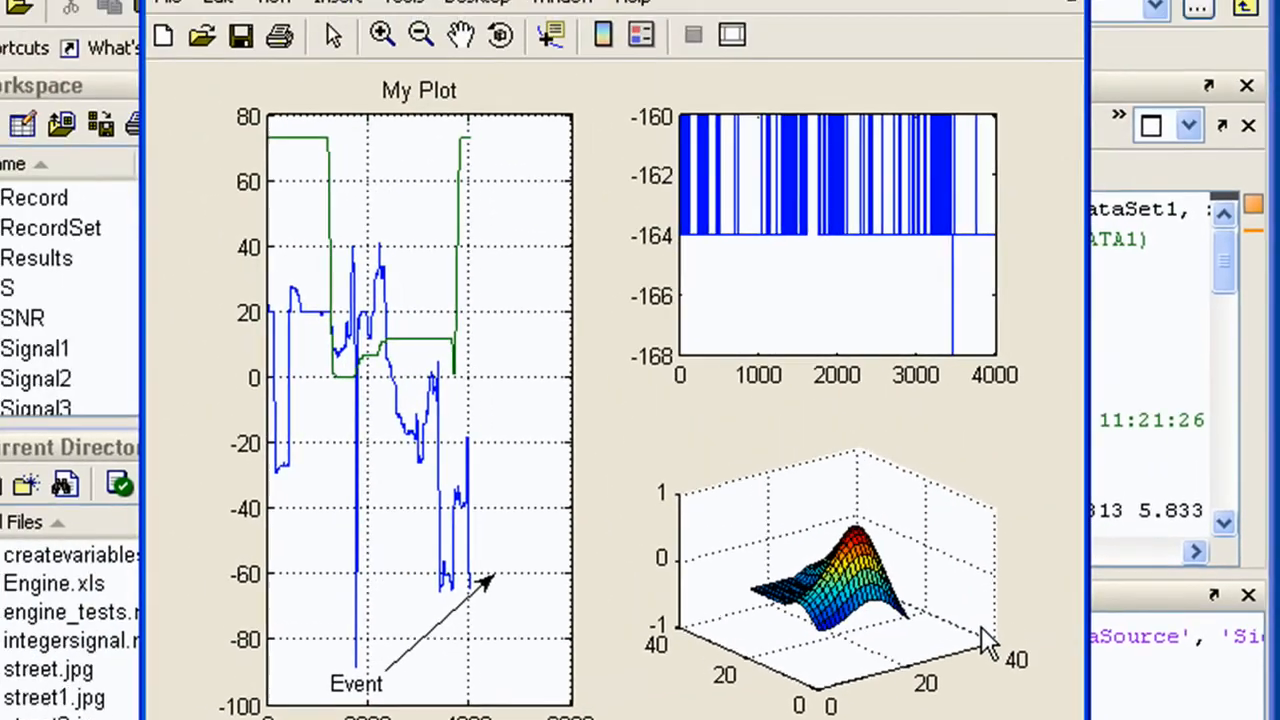